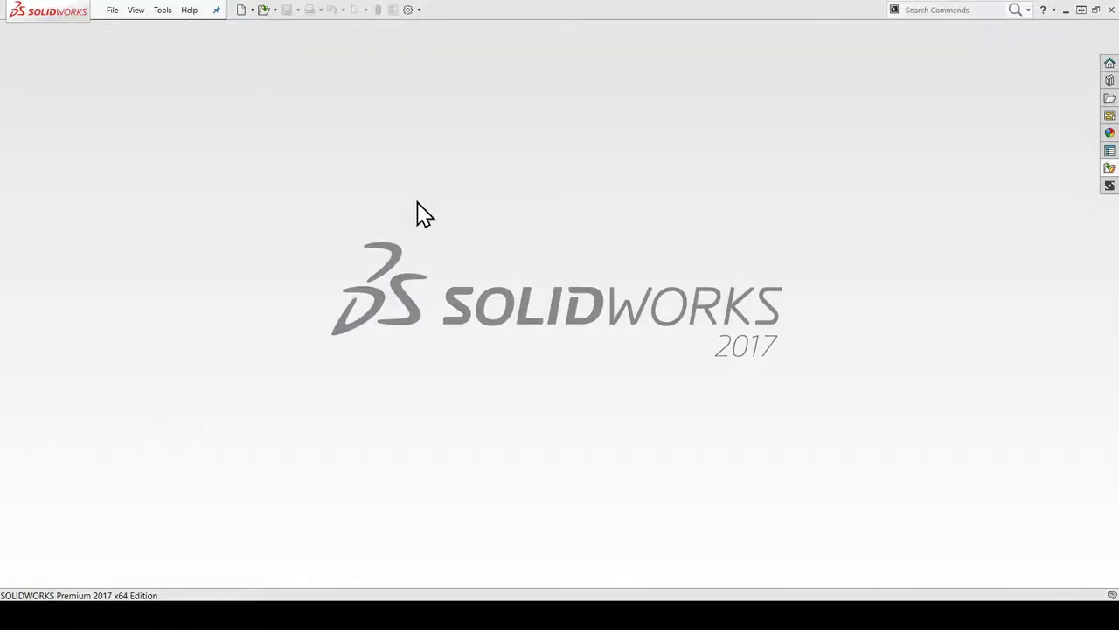
Step: Create a new part document (Part9) and begin a sketch on the Right Plane
{"action": "key", "text": "ctrl+n"}
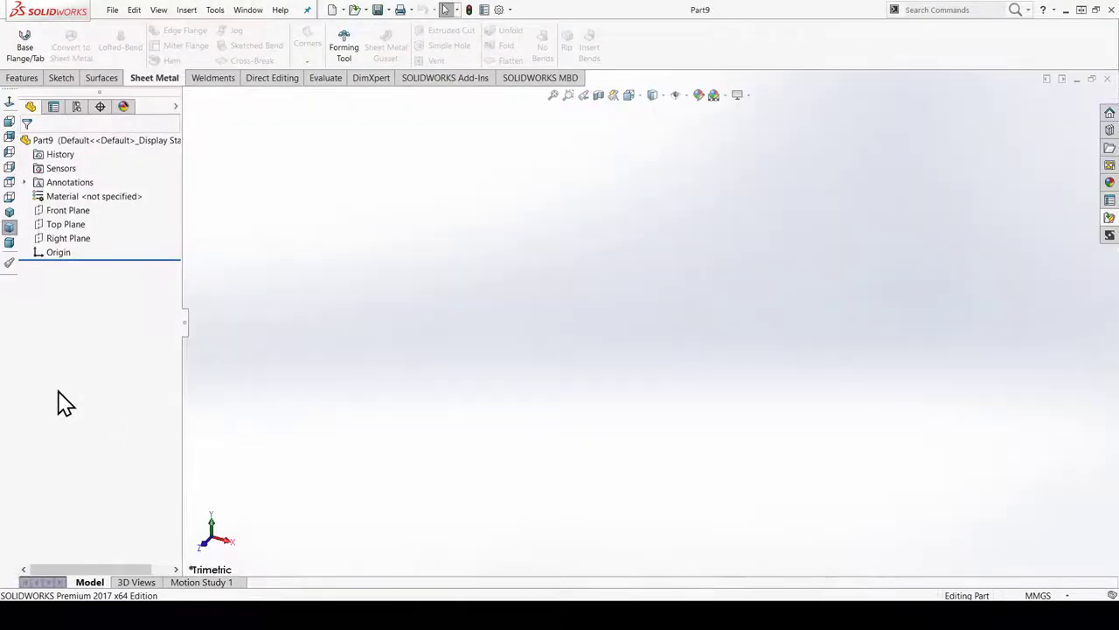
{"action": "left_click", "coordinate": [88, 212]}
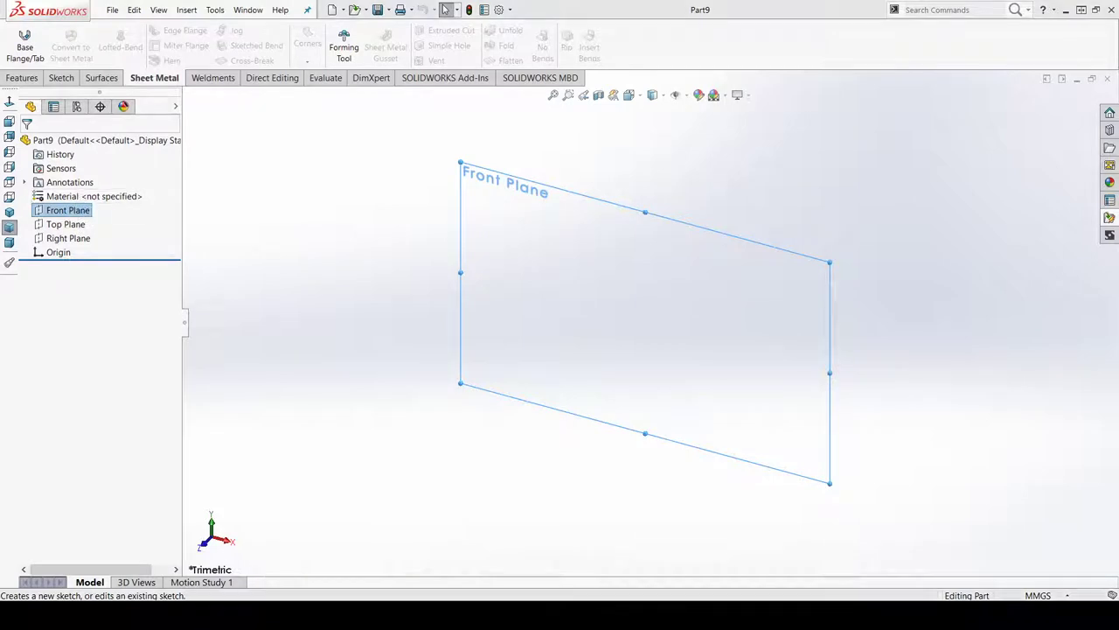
{"action": "left_click", "coordinate": [208, 226]}
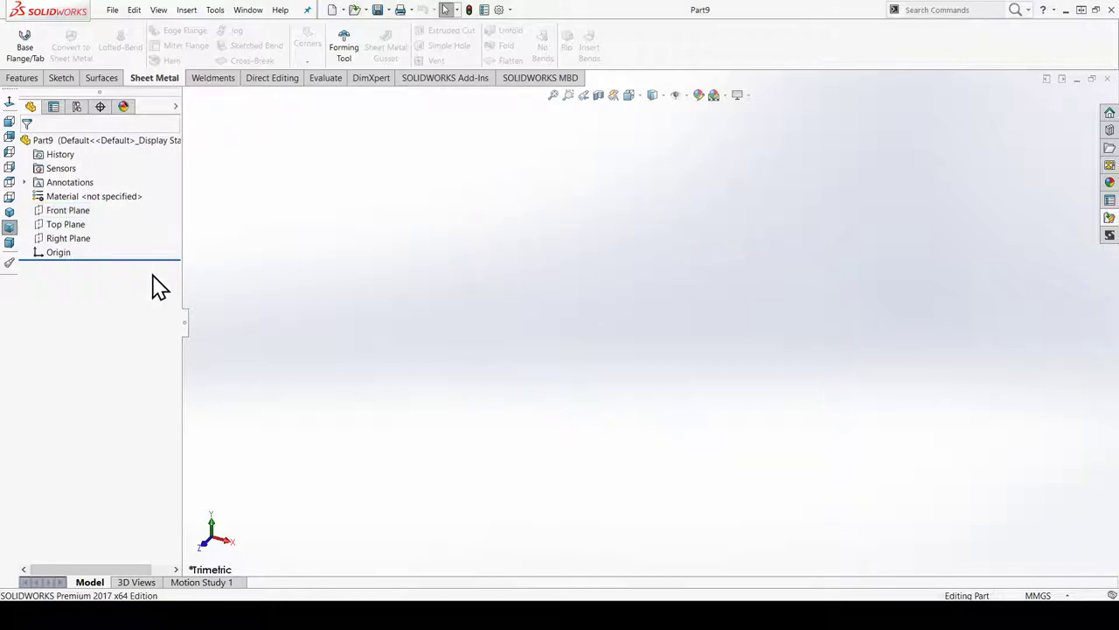
{"action": "left_click", "coordinate": [77, 213]}
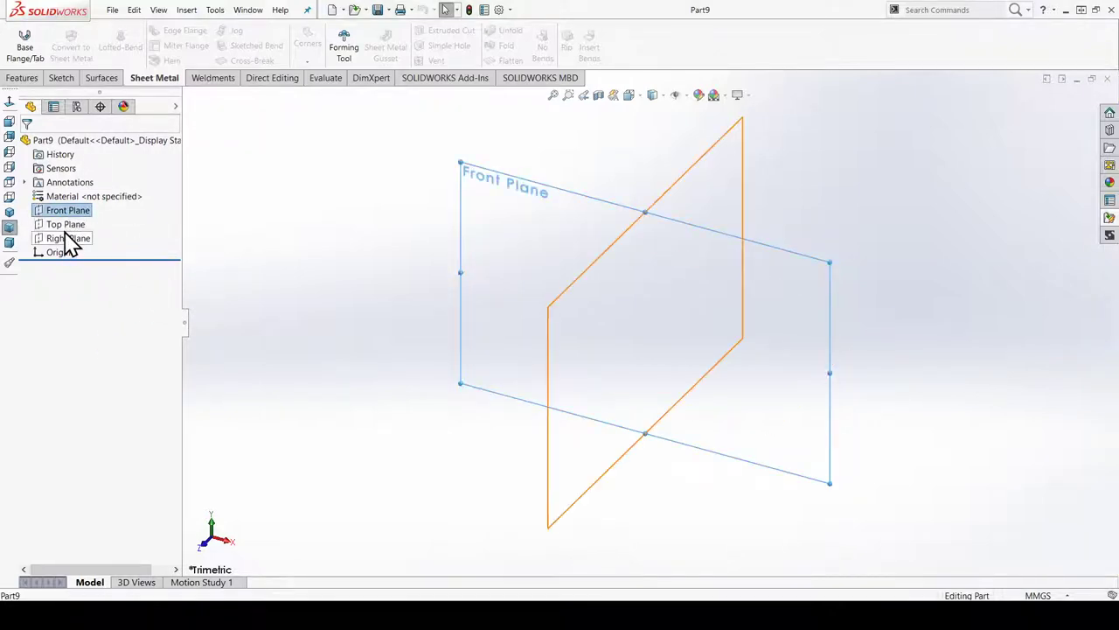
{"action": "left_click", "coordinate": [69, 238]}
{"action": "left_click", "coordinate": [75, 228]}
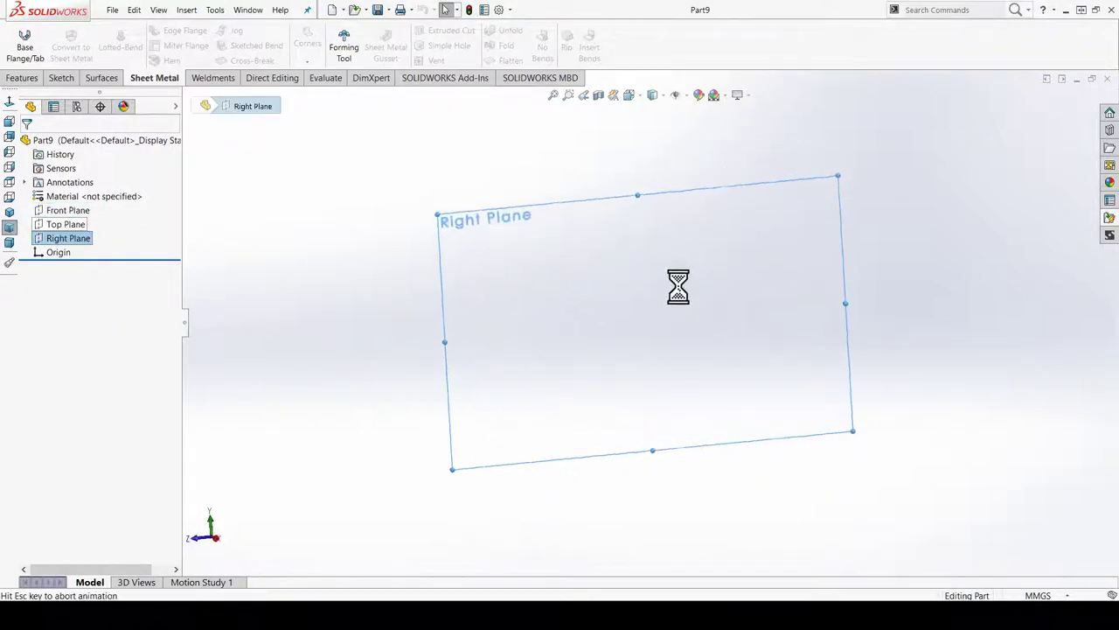
Step: Draw a center rectangle starting at the origin
{"action": "left_click", "coordinate": [109, 44]}
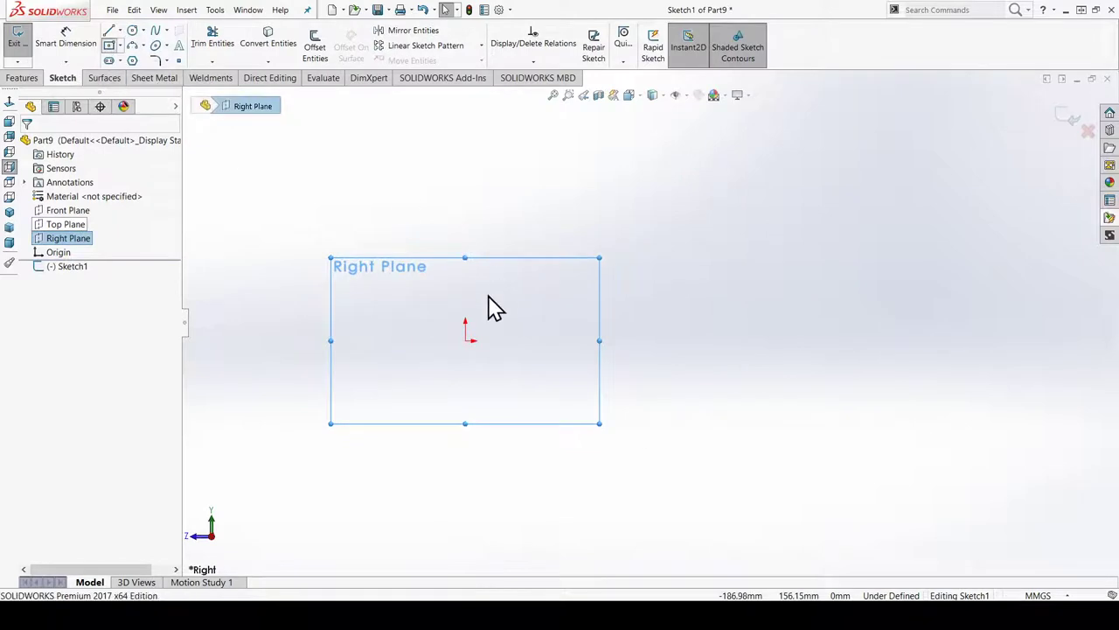
{"action": "left_click", "coordinate": [465, 340]}
{"action": "left_click", "coordinate": [600, 291]}
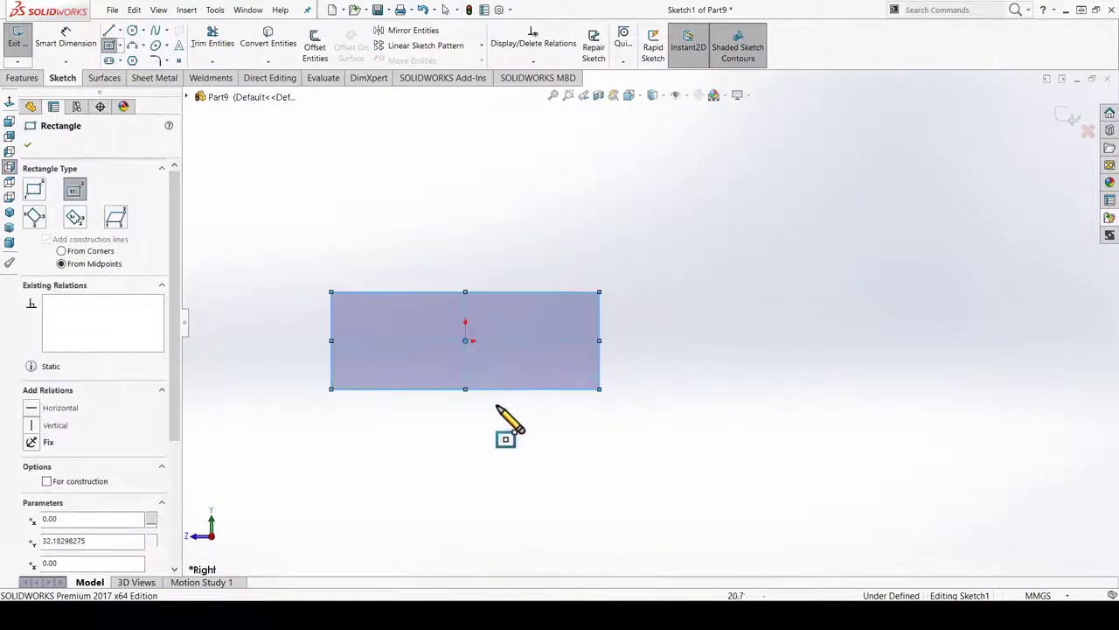
{"action": "key", "text": "Escape"}
Step: Dimension the rectangle's left edge to 40 mm and top edge to 58 mm
{"action": "scroll", "coordinate": [589, 292], "scroll_direction": "down", "scroll_amount": 1}
{"action": "right_click_drag", "start_coordinate": [644, 270], "coordinate": [662, 180]}
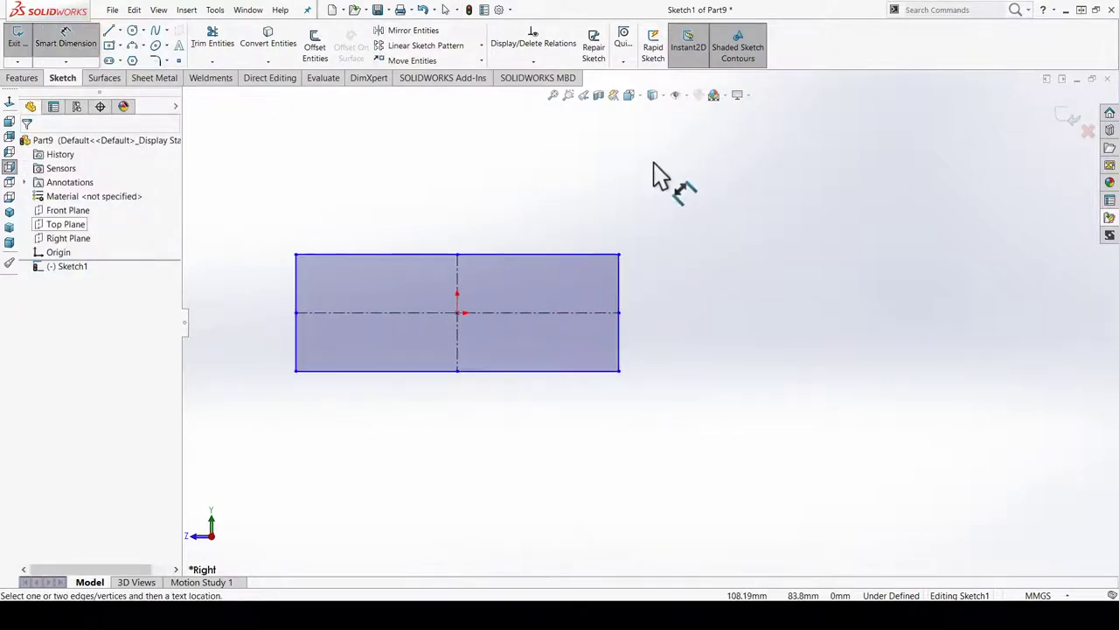
{"action": "scroll", "coordinate": [564, 240], "scroll_direction": "down", "scroll_amount": 1}
{"action": "left_click", "coordinate": [272, 306]}
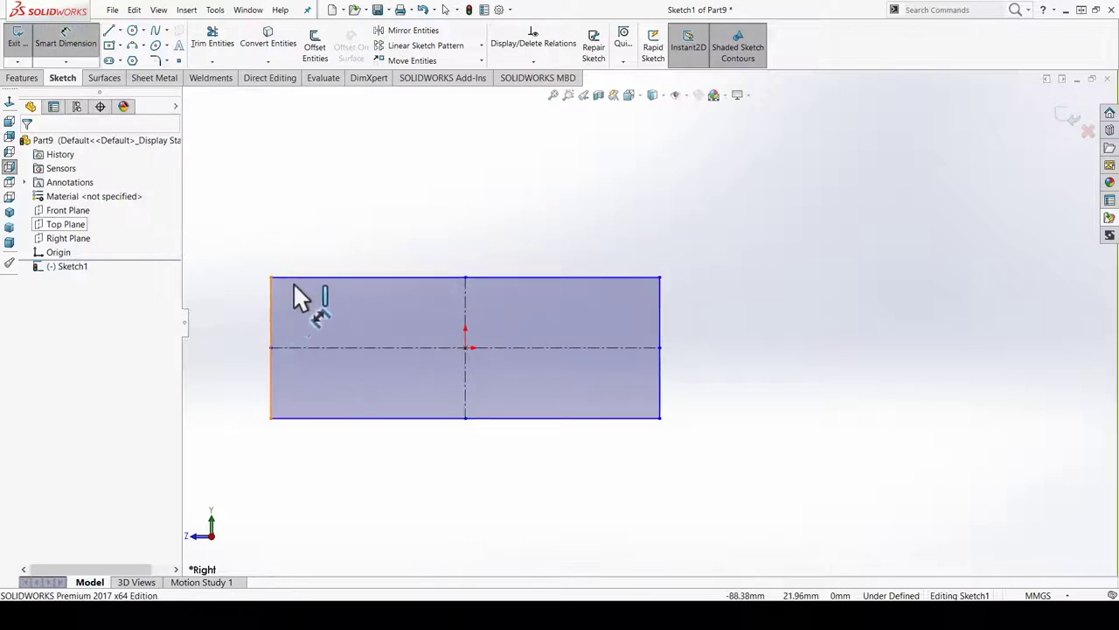
{"action": "left_click", "coordinate": [241, 334]}
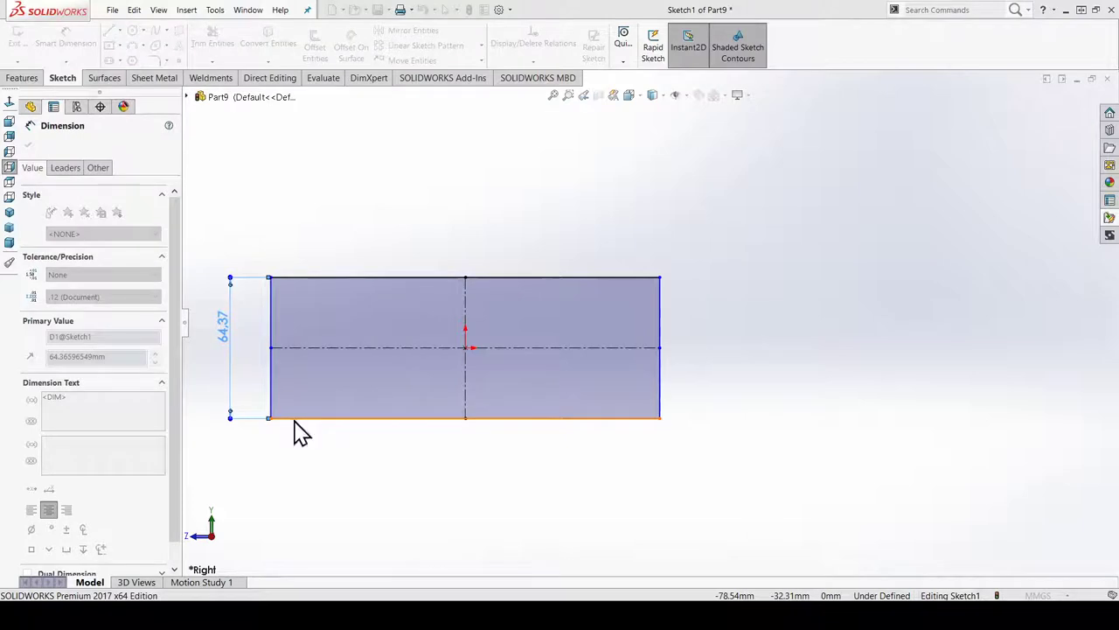
{"action": "type", "text": "40"}
{"action": "key", "text": "Return"}
{"action": "left_click", "coordinate": [451, 278]}
{"action": "left_click", "coordinate": [464, 240]}
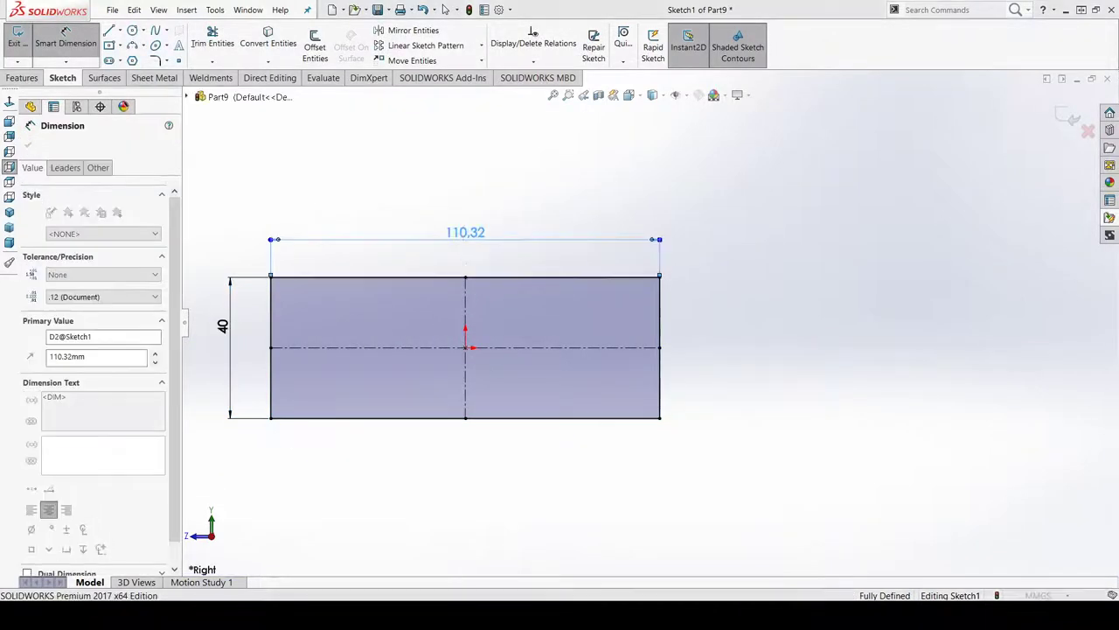
{"action": "type", "text": "58"}
{"action": "key", "text": "Return"}
{"action": "key", "text": "Escape"}
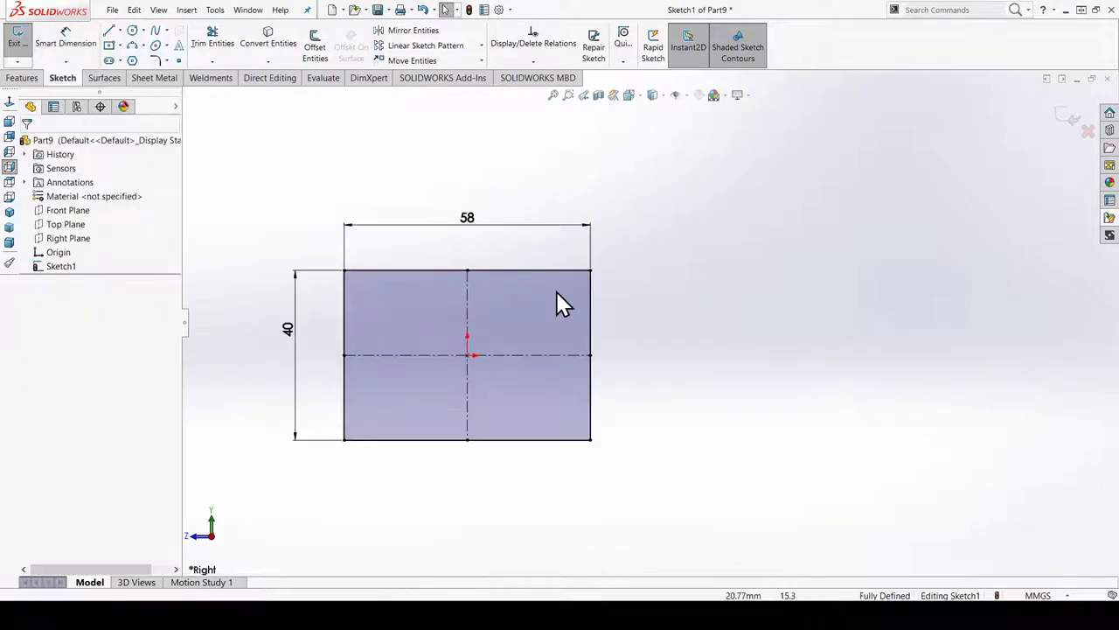
Step: Extrude the rectangle sketch into a solid block with Extruded Boss/Base
{"action": "left_click", "coordinate": [35, 78]}
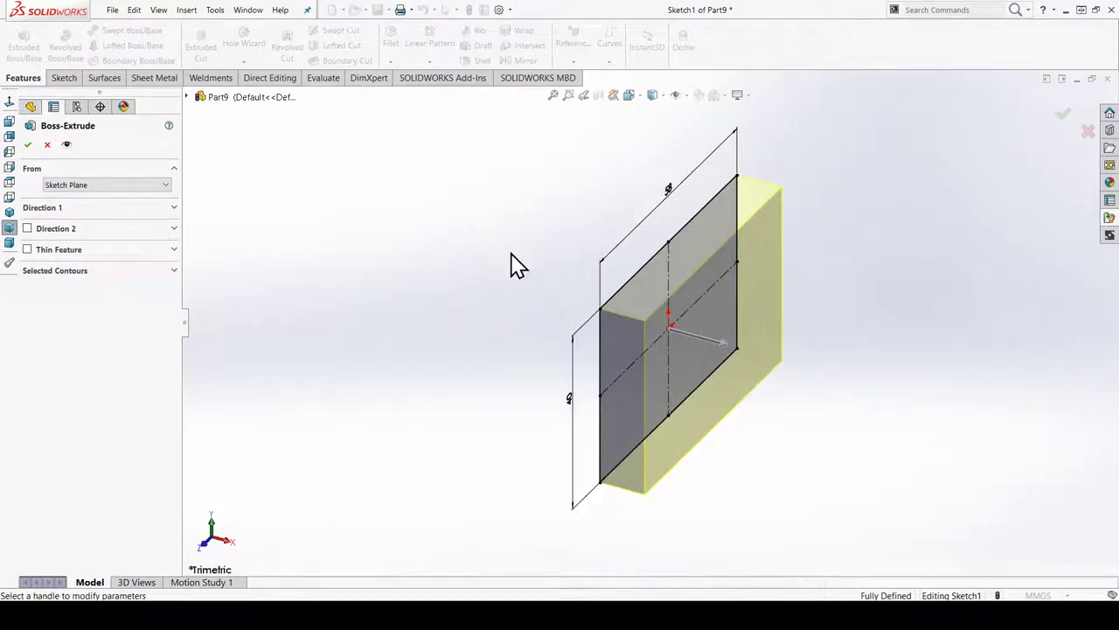
{"action": "right_click", "coordinate": [525, 268]}
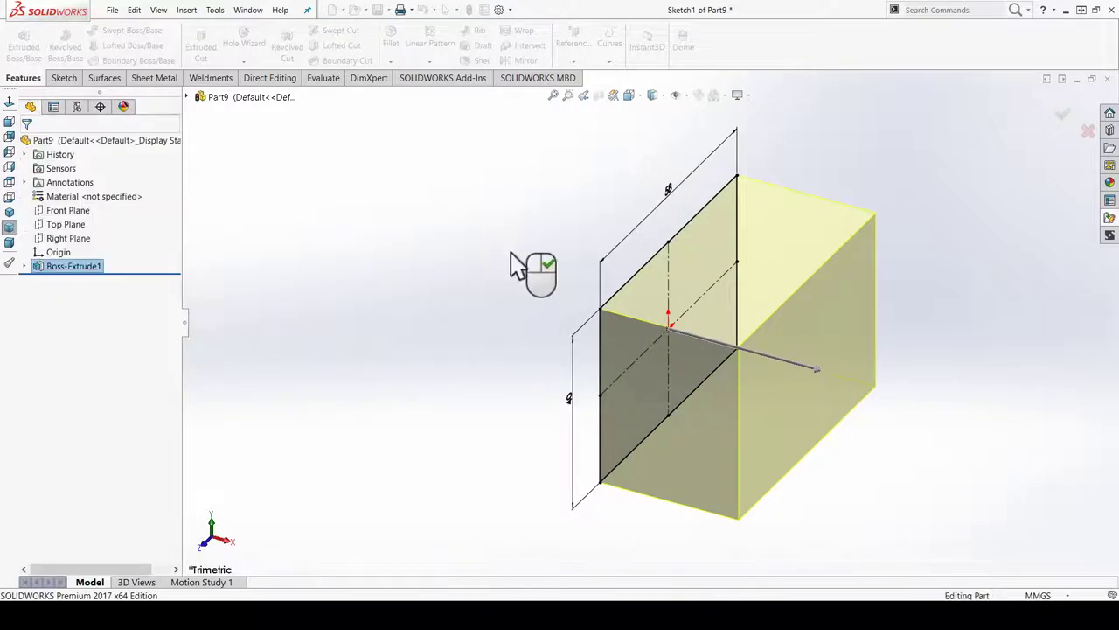
{"action": "mouse_move", "coordinate": [524, 344]}
{"action": "middle_mouse_down"}
{"action": "mouse_move", "coordinate": [612, 242]}
{"action": "mouse_move", "coordinate": [678, 316]}
{"action": "mouse_move", "coordinate": [744, 295]}
{"action": "mouse_move", "coordinate": [145, 318]}
{"action": "middle_mouse_up"}
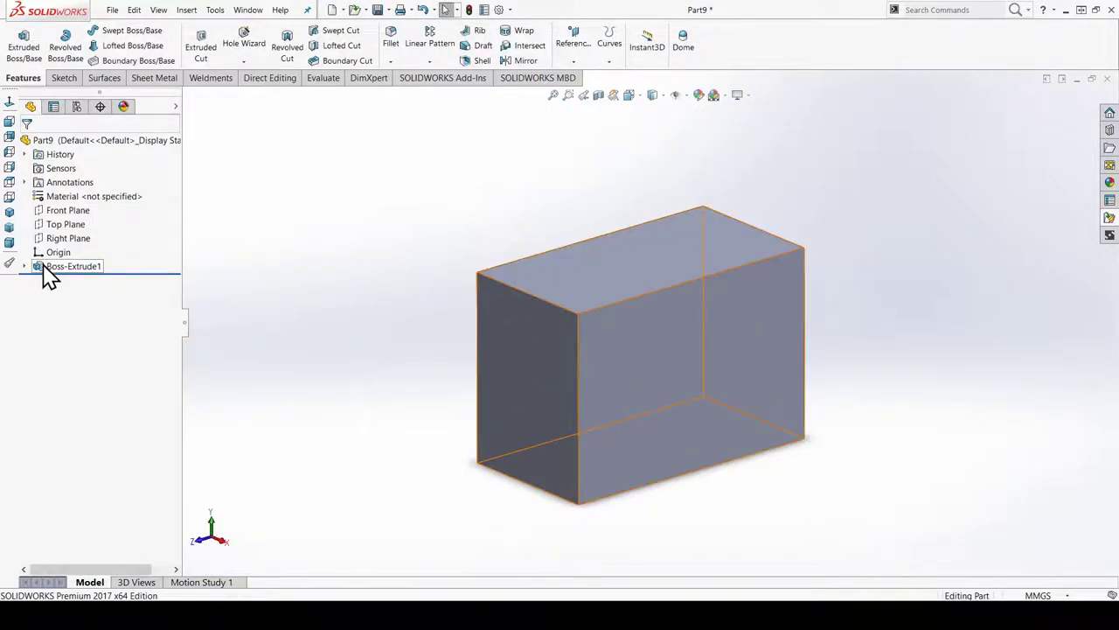
Step: Edit Boss-Extrude1 so the block has a Blind depth of 31 mm
{"action": "left_click", "coordinate": [70, 266]}
{"action": "left_click", "coordinate": [62, 237]}
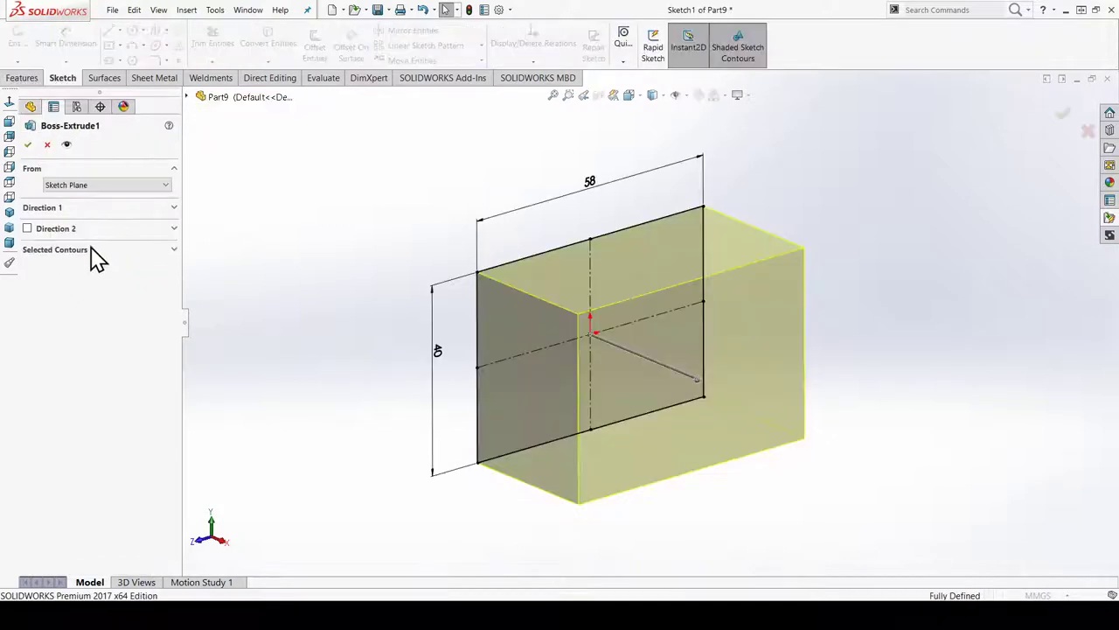
{"action": "left_click", "coordinate": [68, 210]}
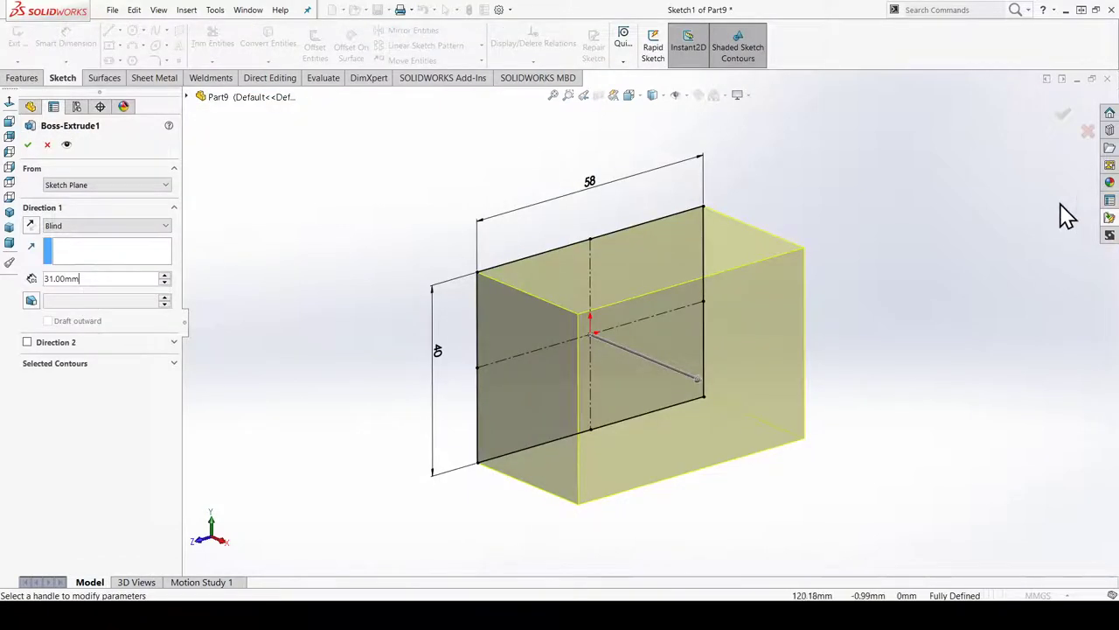
{"action": "left_click", "coordinate": [1065, 116]}
{"action": "mouse_move", "coordinate": [673, 291]}
{"action": "middle_mouse_down"}
{"action": "mouse_move", "coordinate": [414, 317]}
{"action": "mouse_move", "coordinate": [707, 337]}
{"action": "middle_mouse_up"}
{"action": "left_click", "coordinate": [713, 337]}
Step: Start a sketch on the block's side face and draw a circle on it
{"action": "left_click", "coordinate": [787, 313]}
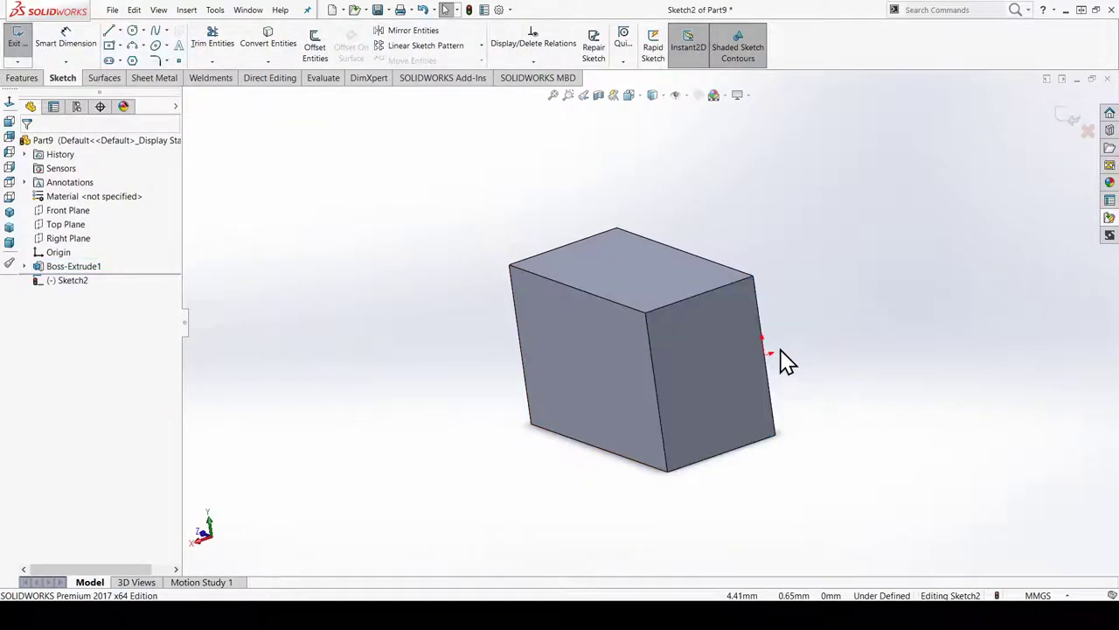
{"action": "right_click_drag", "start_coordinate": [372, 275], "coordinate": [575, 320]}
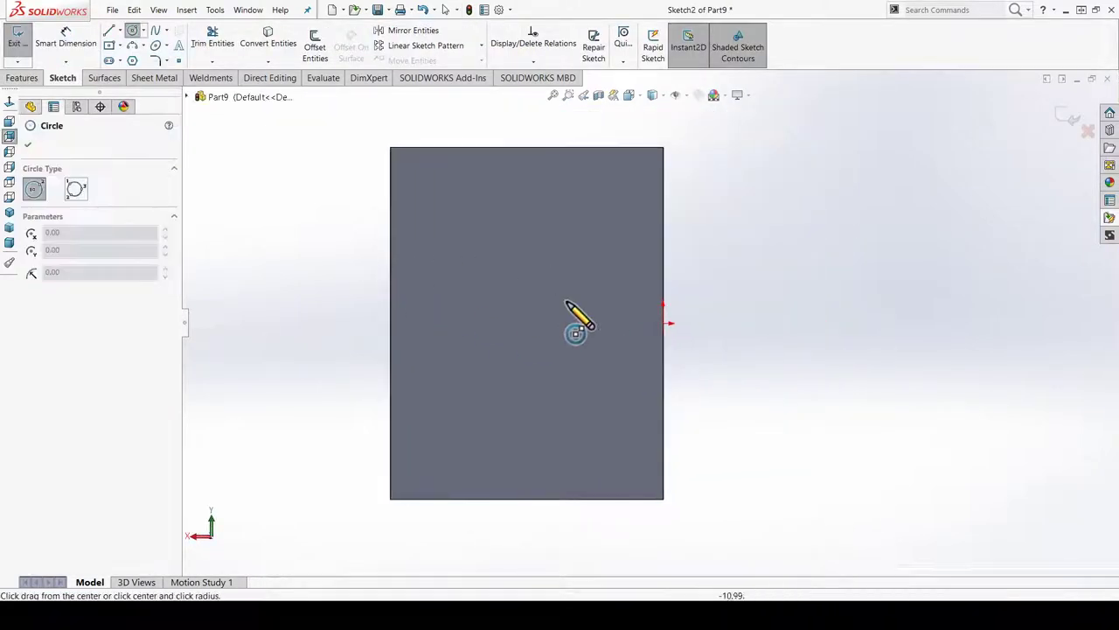
{"action": "left_click", "coordinate": [524, 322]}
{"action": "left_click", "coordinate": [638, 395]}
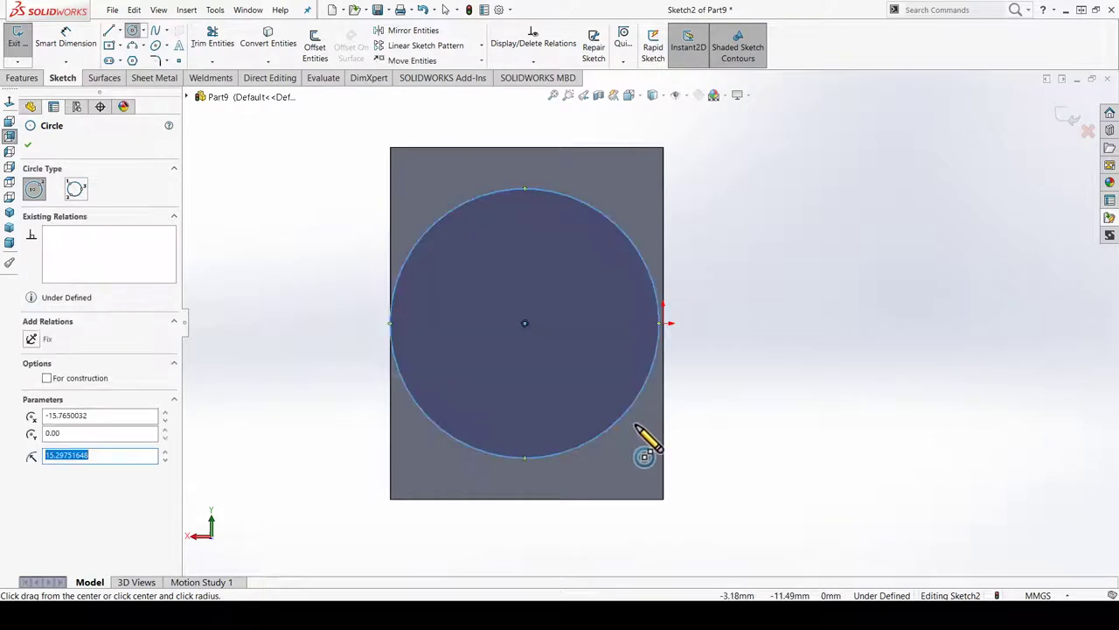
{"action": "key", "text": "Escape"}
Step: Add vertical and horizontal construction centerlines meeting at the circle's centre
{"action": "right_click_drag", "start_coordinate": [717, 270], "coordinate": [674, 350]}
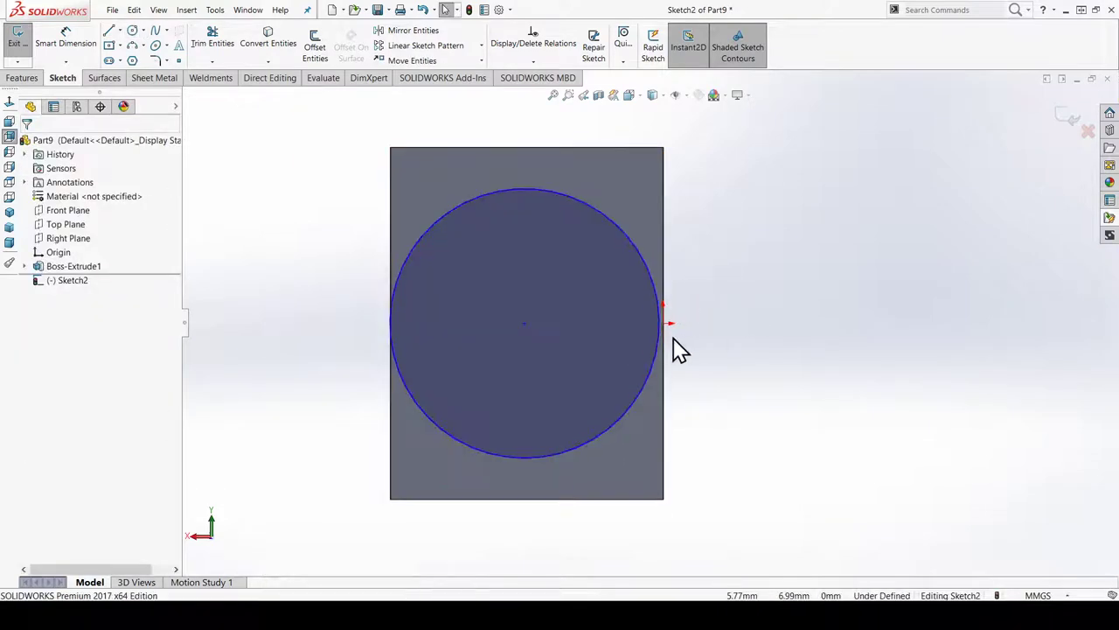
{"action": "left_click", "coordinate": [664, 324]}
{"action": "key", "text": "Escape"}
{"action": "key", "text": "Return"}
{"action": "left_click", "coordinate": [525, 147]}
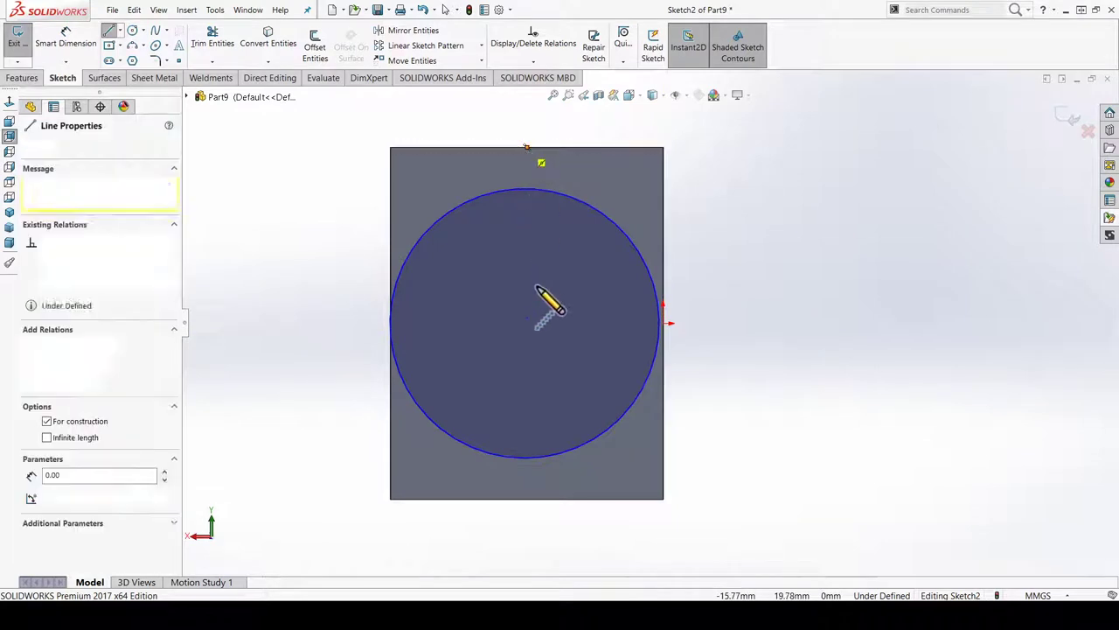
{"action": "left_click", "coordinate": [525, 323]}
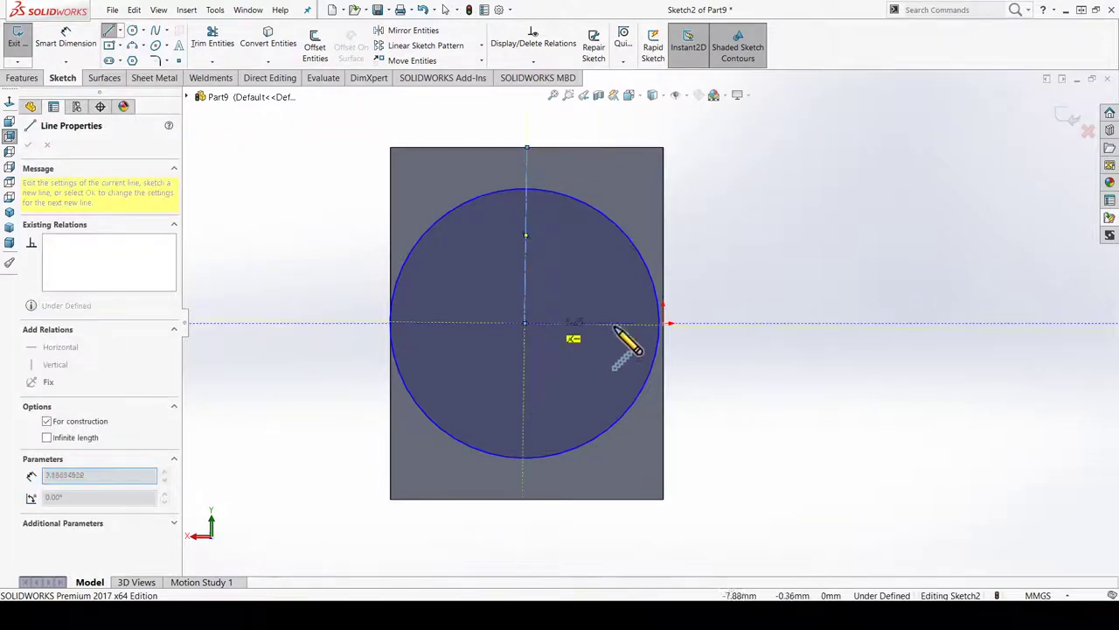
{"action": "left_click", "coordinate": [665, 323]}
{"action": "key", "text": "Escape"}
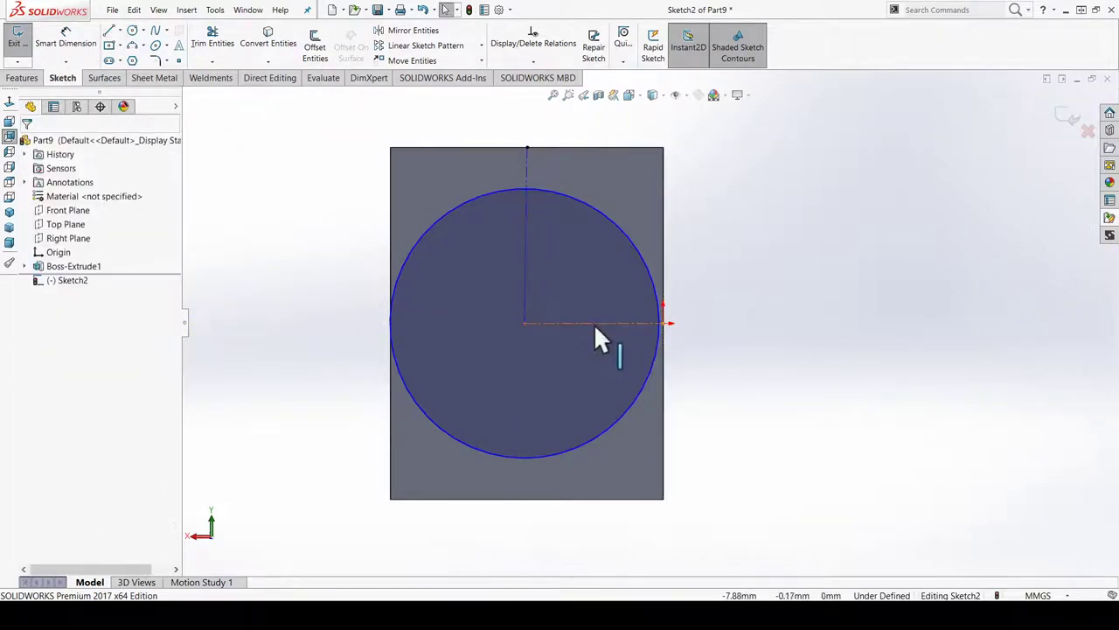
{"action": "left_click", "coordinate": [594, 322]}
{"action": "key", "text": "Escape"}
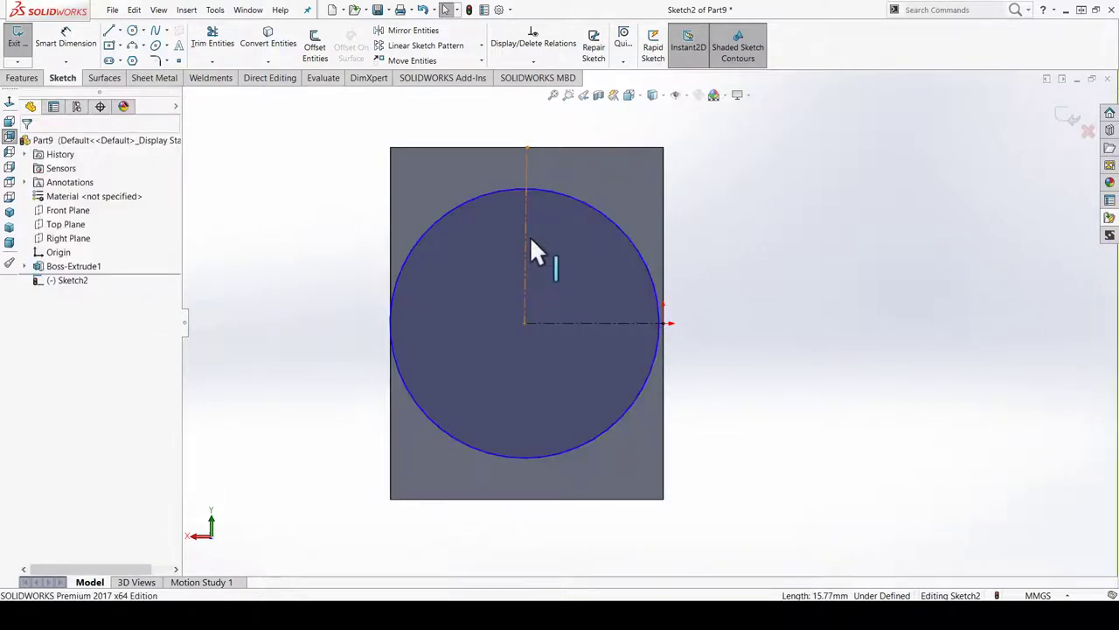
{"action": "left_click", "coordinate": [528, 236]}
{"action": "left_click", "coordinate": [752, 286]}
{"action": "right_click_drag", "start_coordinate": [749, 286], "coordinate": [725, 212]}
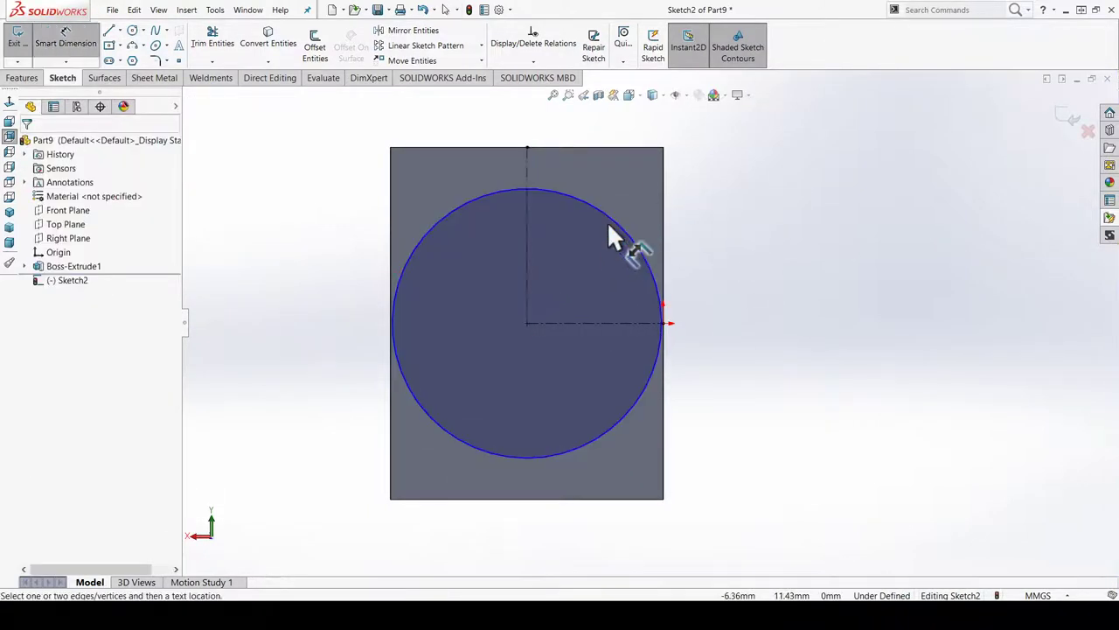
{"action": "key", "text": "Escape"}
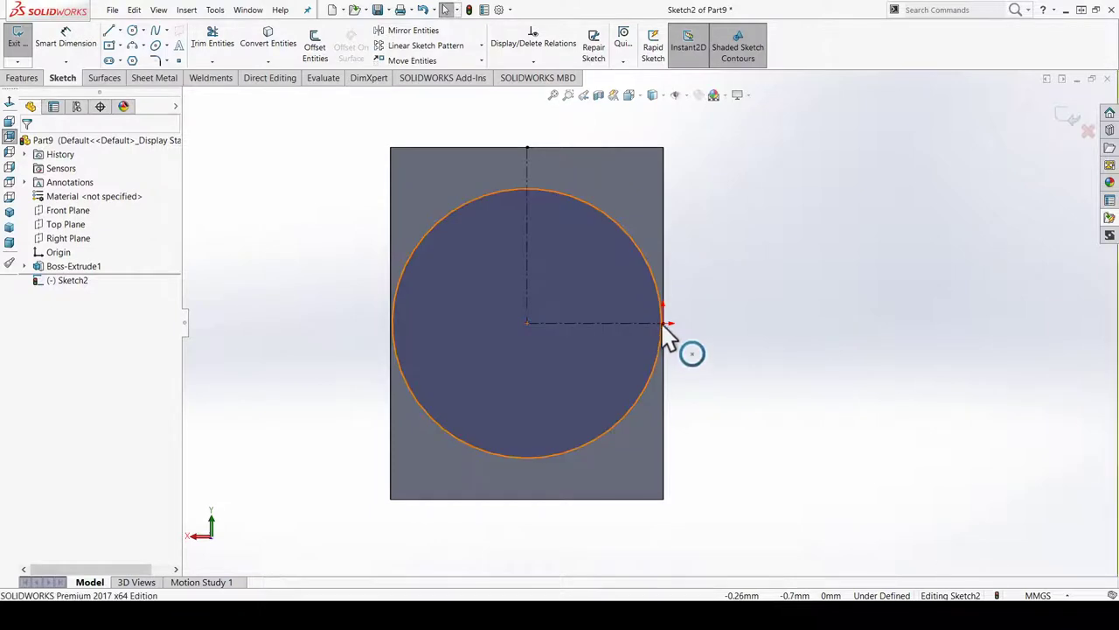
Step: Make the circle tangent to the block's right edge
{"action": "left_click", "coordinate": [660, 346]}
{"action": "left_click", "coordinate": [665, 284], "text": "ctrl"}
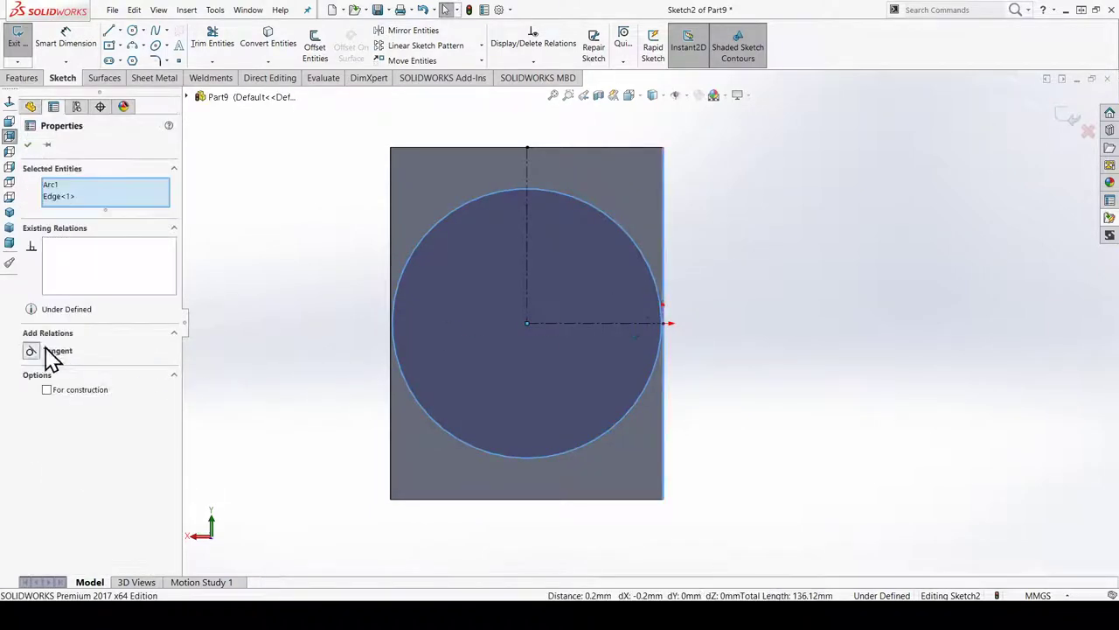
{"action": "left_click", "coordinate": [53, 354]}
{"action": "left_click", "coordinate": [844, 250]}
Step: Extrude the circle 60 mm into a cylindrical shaft (Boss-Extrude2)
{"action": "mouse_move", "coordinate": [586, 283]}
{"action": "middle_mouse_down"}
{"action": "mouse_move", "coordinate": [564, 317]}
{"action": "mouse_move", "coordinate": [570, 347]}
{"action": "middle_mouse_up"}
{"action": "scroll", "coordinate": [569, 347], "scroll_direction": "up", "scroll_amount": 2}
{"action": "left_click", "coordinate": [19, 78]}
{"action": "left_click", "coordinate": [24, 47]}
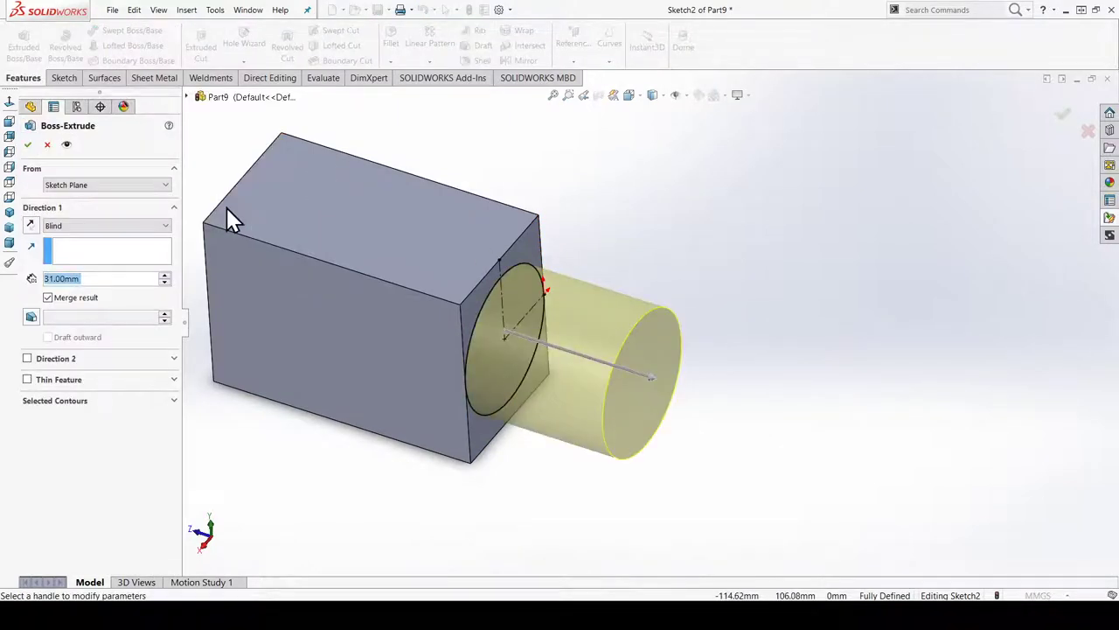
{"action": "type", "text": "60"}
{"action": "key", "text": "Return"}
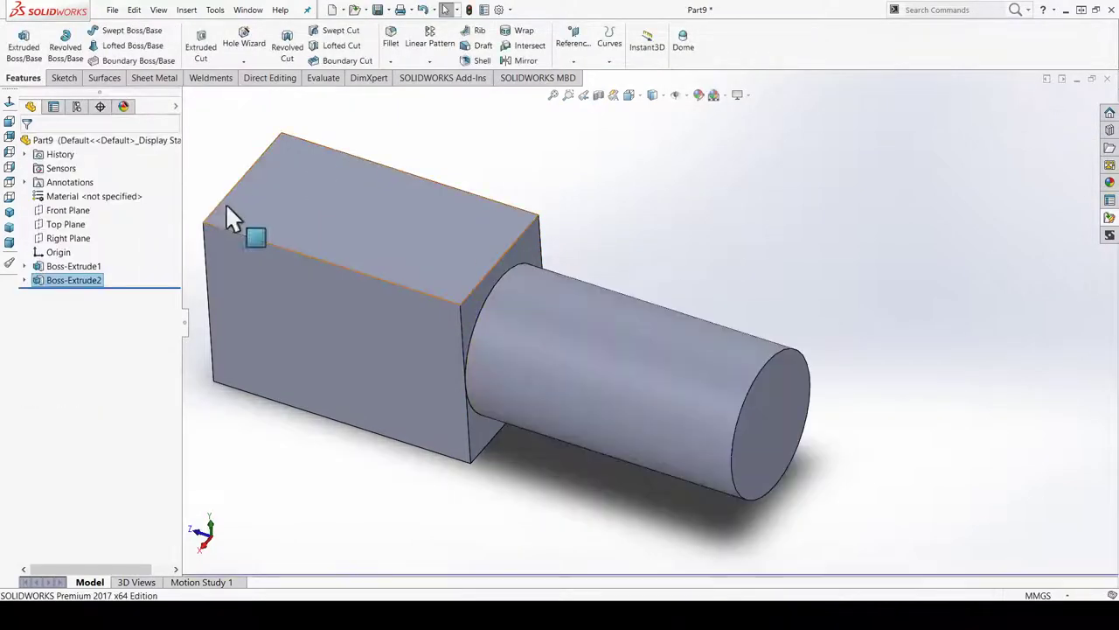
{"action": "middle_click_drag", "start_coordinate": [617, 316], "coordinate": [562, 357]}
{"action": "mouse_move", "coordinate": [575, 463]}
{"action": "middle_mouse_down"}
{"action": "mouse_move", "coordinate": [603, 332]}
{"action": "mouse_move", "coordinate": [514, 344]}
{"action": "mouse_move", "coordinate": [596, 410]}
{"action": "mouse_move", "coordinate": [645, 312]}
{"action": "mouse_move", "coordinate": [625, 325]}
{"action": "mouse_move", "coordinate": [617, 461]}
{"action": "middle_mouse_up"}
{"action": "left_click", "coordinate": [631, 297]}
{"action": "left_click", "coordinate": [592, 445]}
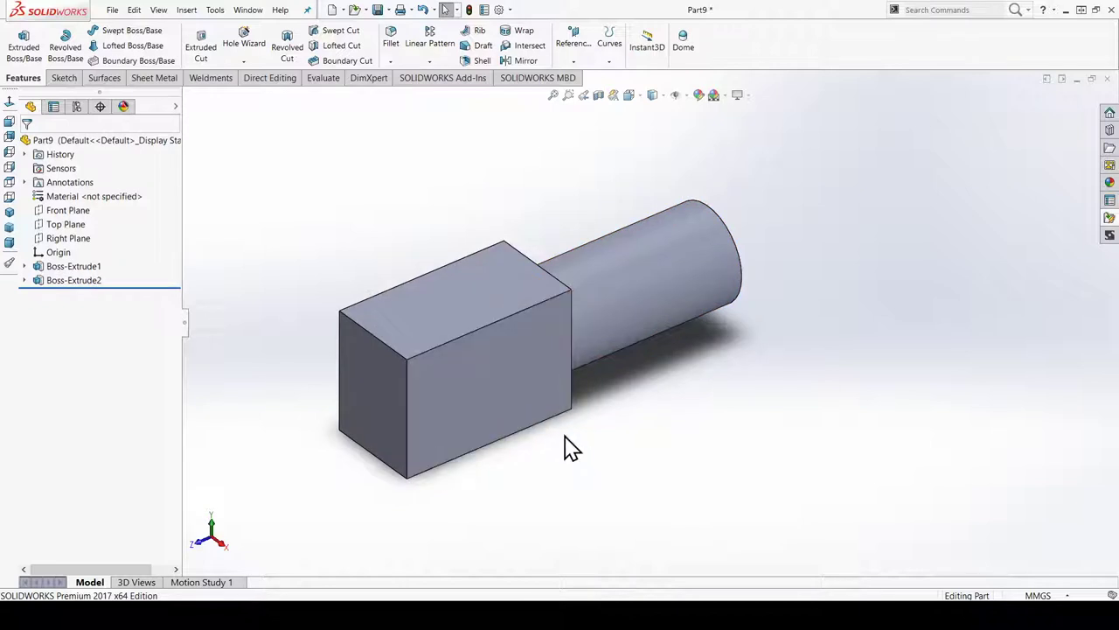
Step: Start a sketch on the front face and draw a circle near its upper-left corner
{"action": "left_click", "coordinate": [496, 428]}
{"action": "left_click", "coordinate": [493, 363]}
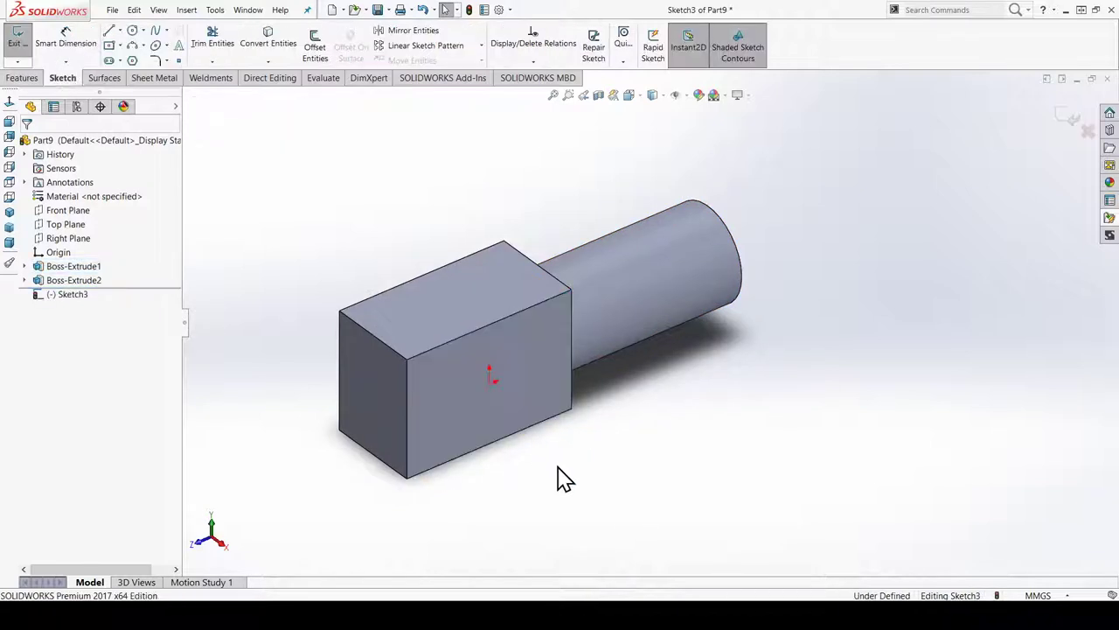
{"action": "scroll", "coordinate": [540, 417], "scroll_direction": "up", "scroll_amount": 2}
{"action": "scroll", "coordinate": [499, 416], "scroll_direction": "down", "scroll_amount": 2}
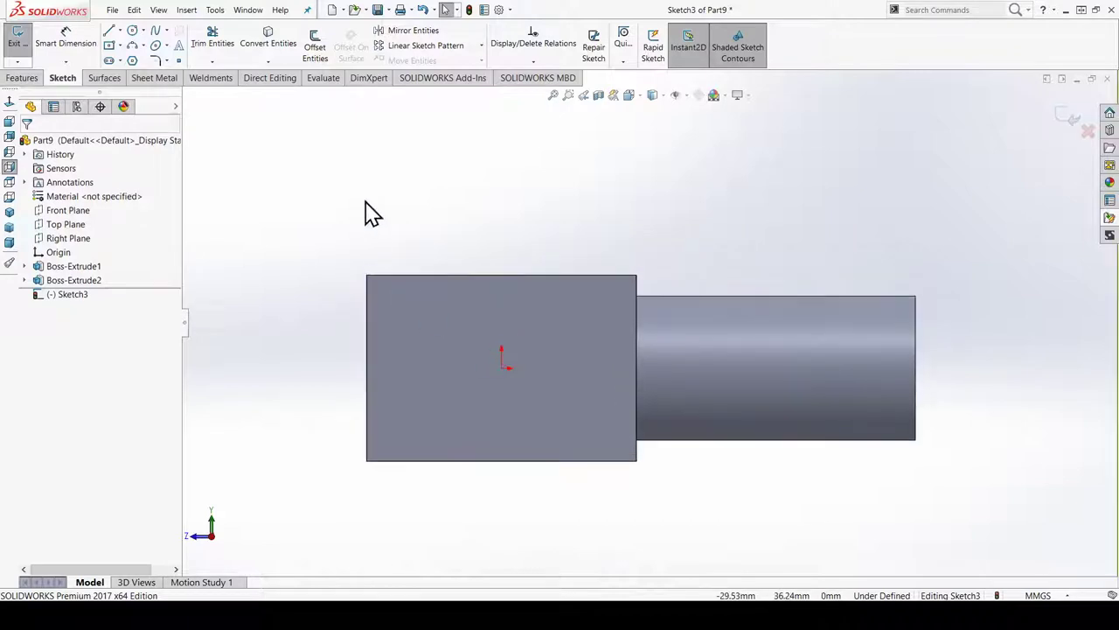
{"action": "left_click", "coordinate": [132, 30]}
{"action": "scroll", "coordinate": [391, 295], "scroll_direction": "down", "scroll_amount": 3}
{"action": "left_click_drag", "start_coordinate": [469, 320], "coordinate": [503, 354]}
{"action": "key", "text": "Escape"}
Step: Add a vertical centerline from the top-edge midpoint to the origin and a horizontal one to the left edge
{"action": "right_click_drag", "start_coordinate": [532, 242], "coordinate": [525, 277]}
{"action": "scroll", "coordinate": [524, 275], "scroll_direction": "up", "scroll_amount": 1}
{"action": "left_click", "coordinate": [529, 248]}
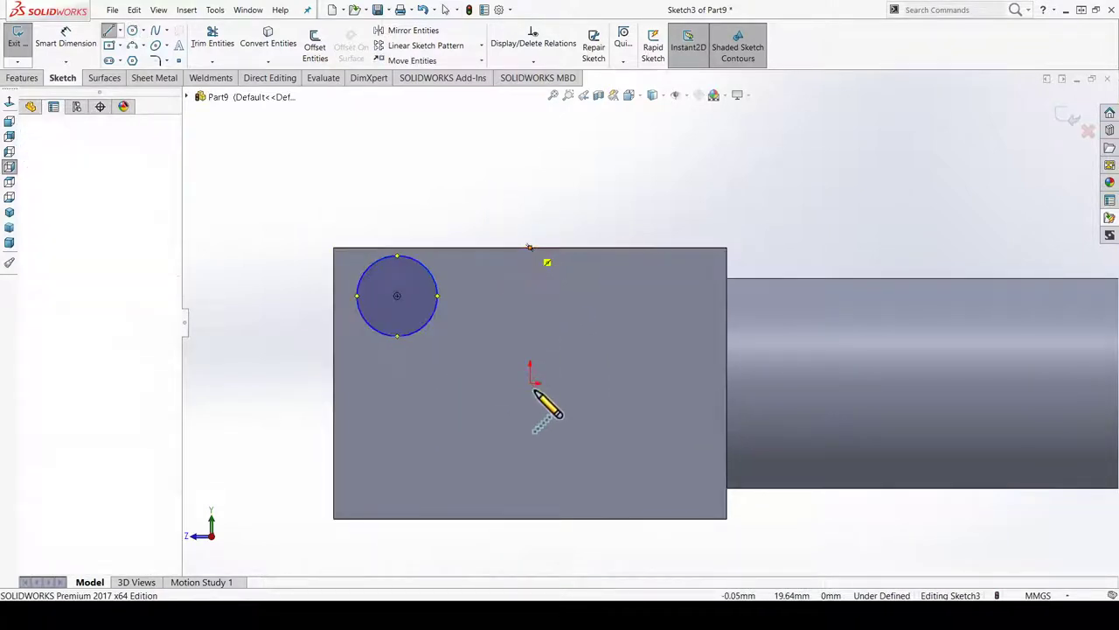
{"action": "left_click", "coordinate": [530, 383]}
{"action": "left_click", "coordinate": [334, 383]}
{"action": "key", "text": "Escape"}
Step: Dimension the circle's diameter to 8 mm
{"action": "right_click_drag", "start_coordinate": [433, 306], "coordinate": [429, 267]}
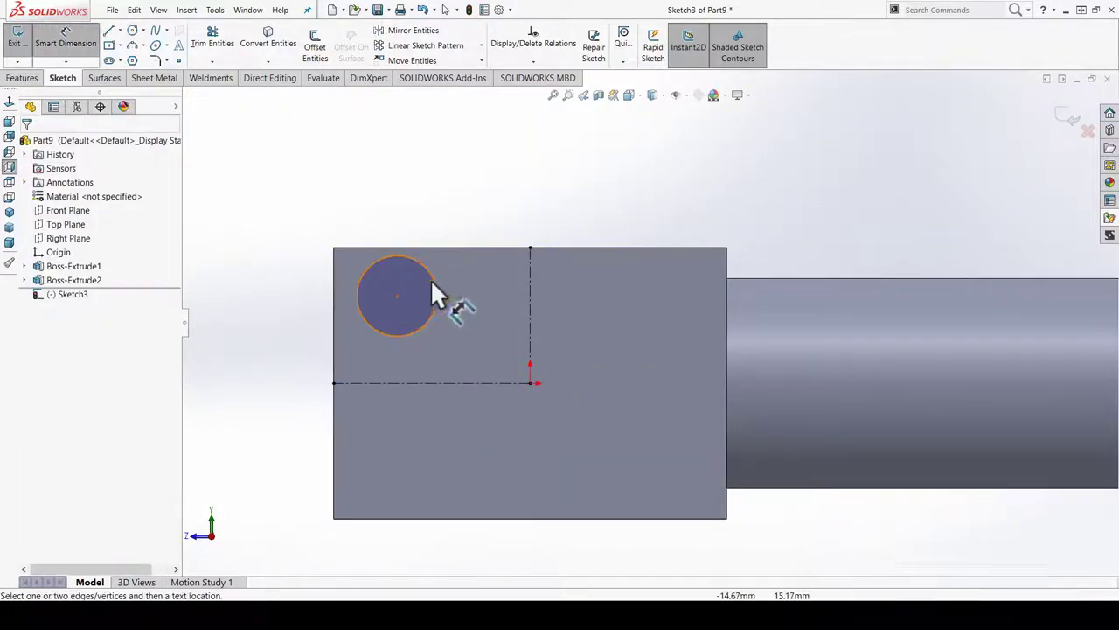
{"action": "left_click", "coordinate": [437, 282]}
{"action": "left_click", "coordinate": [472, 229]}
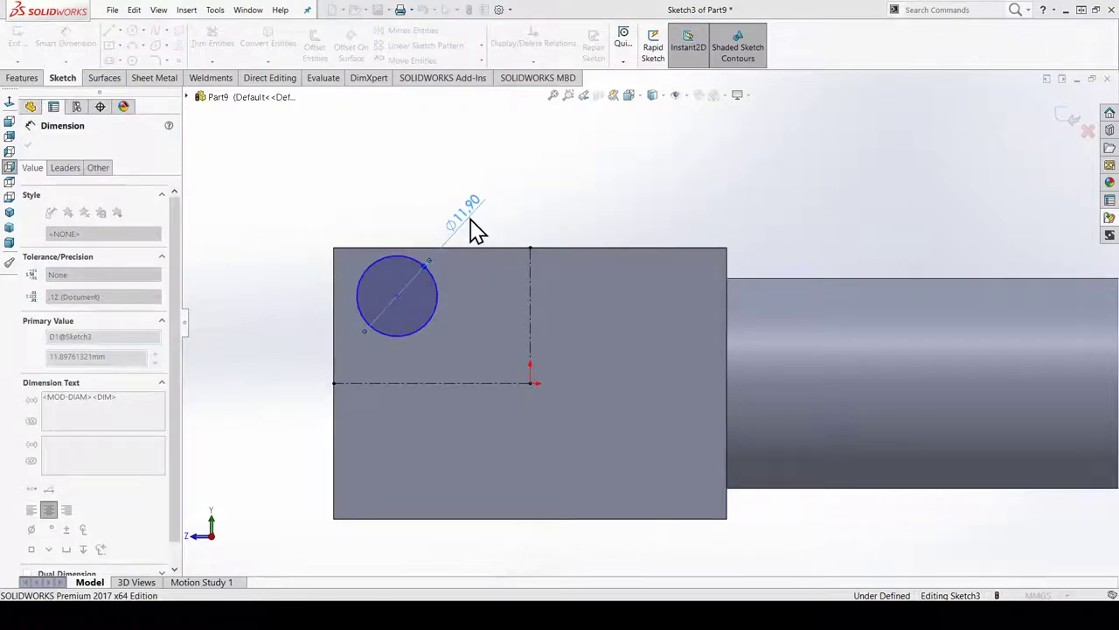
{"action": "type", "text": "8"}
{"action": "key", "text": "Return"}
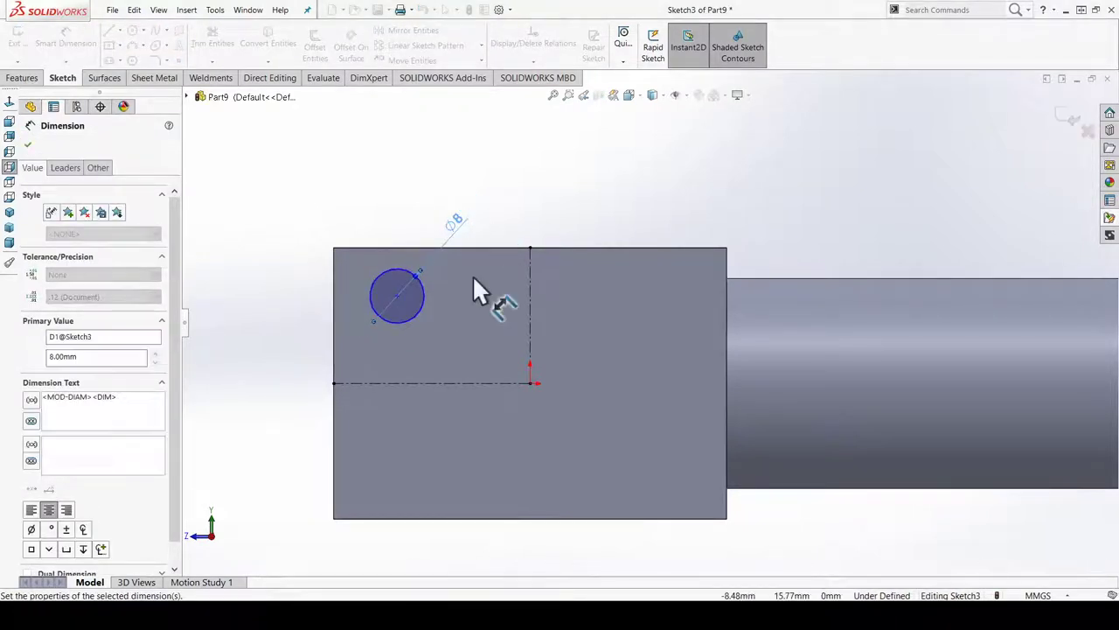
{"action": "key", "text": "Escape"}
{"action": "right_click_drag", "start_coordinate": [523, 185], "coordinate": [548, 74]}
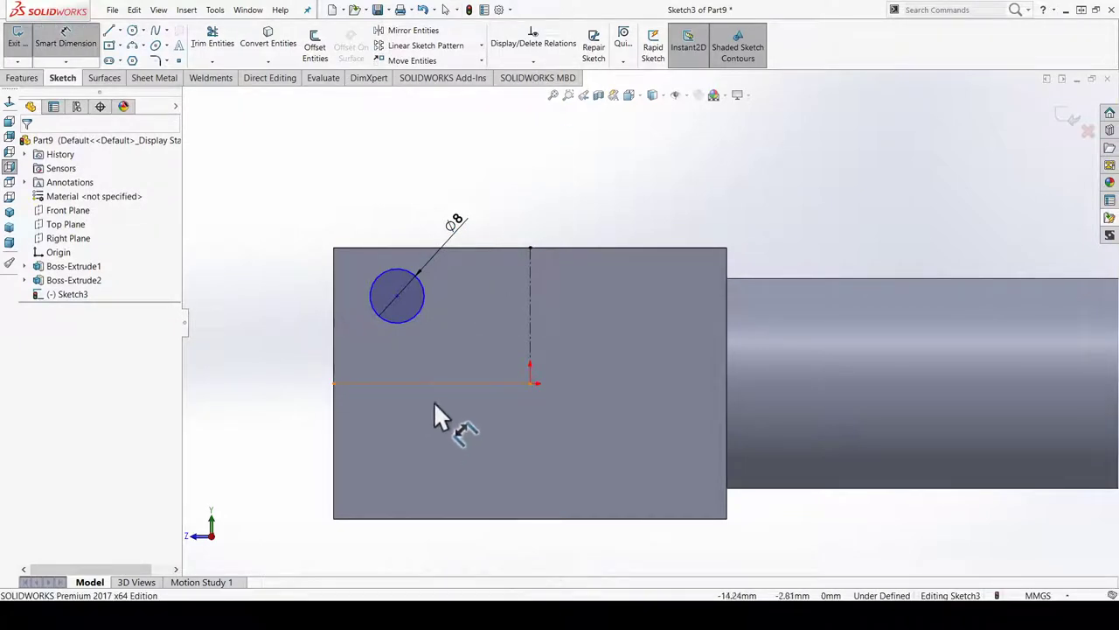
{"action": "middle_click_drag", "start_coordinate": [598, 278], "coordinate": [594, 245]}
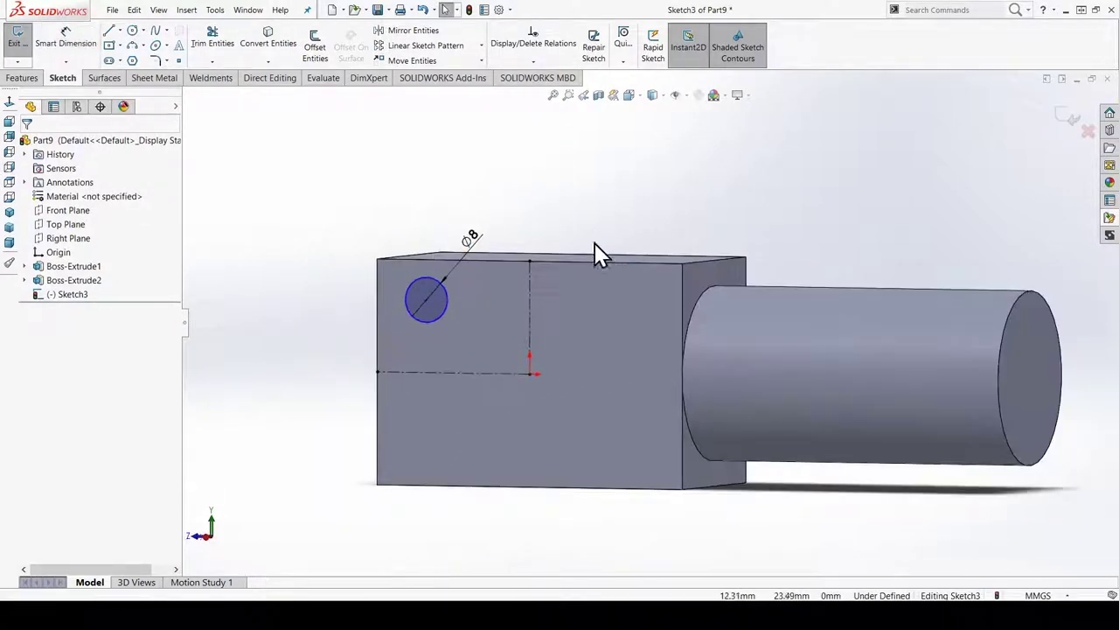
{"action": "key", "text": "ctrl+8"}
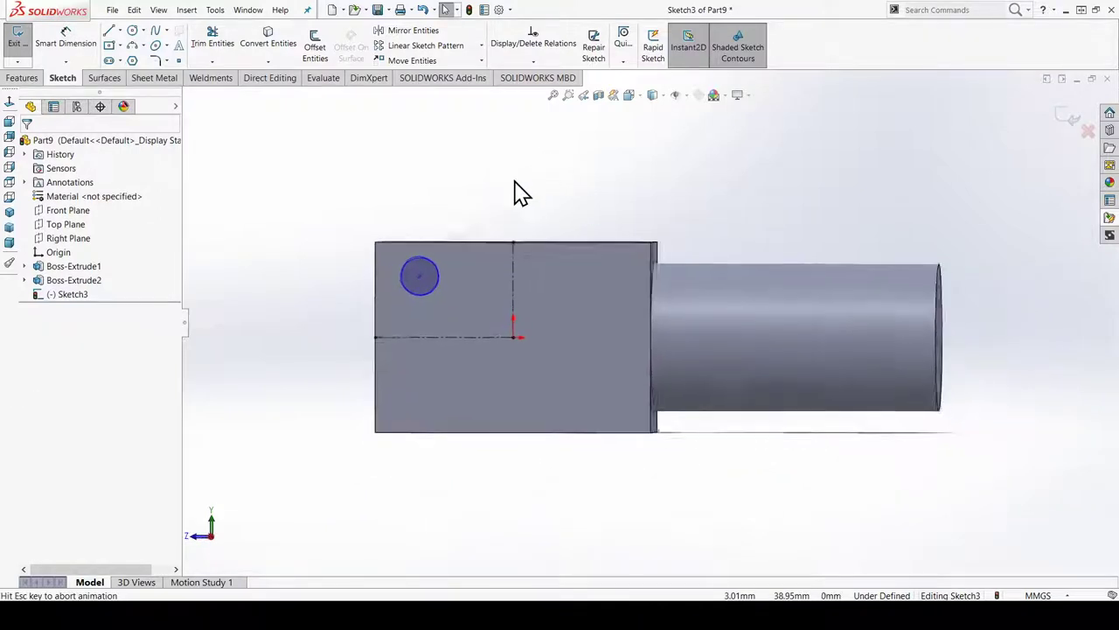
Step: Mirror the circle across the vertical and horizontal centerlines to get four circles
{"action": "left_click_drag", "start_coordinate": [550, 230], "coordinate": [400, 295]}
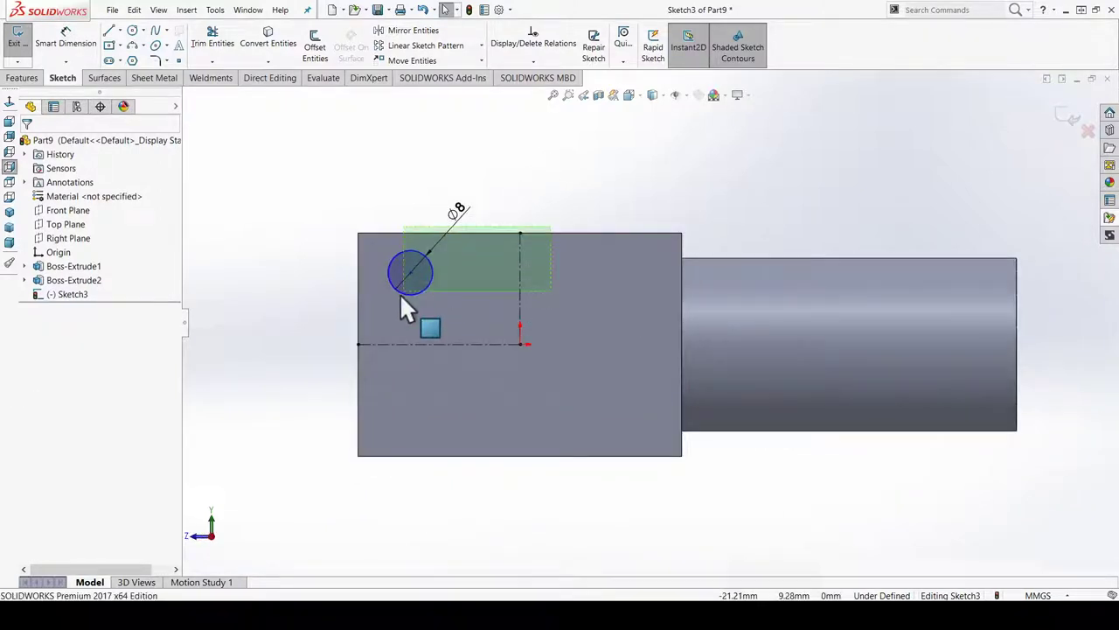
{"action": "left_click", "coordinate": [430, 37]}
{"action": "left_click_drag", "start_coordinate": [650, 398], "coordinate": [650, 405]}
{"action": "left_click", "coordinate": [430, 37]}
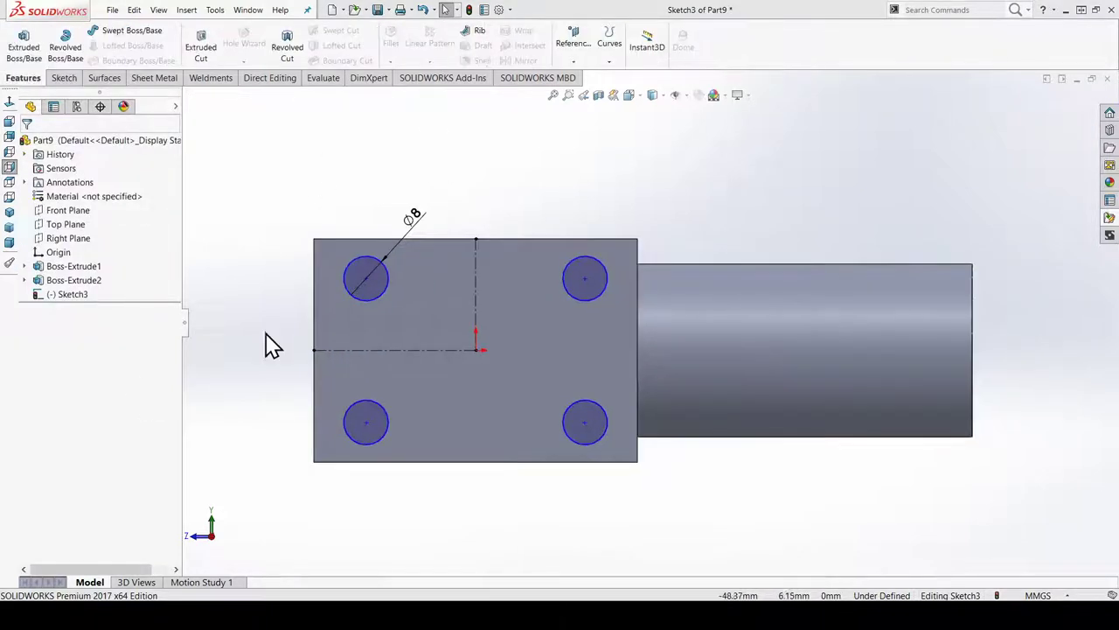
Step: Dimension the upper-right circle 21 mm from the vertical and 12 mm from the horizontal centerline
{"action": "right_click_drag", "start_coordinate": [268, 342], "coordinate": [270, 180]}
{"action": "left_click", "coordinate": [563, 276]}
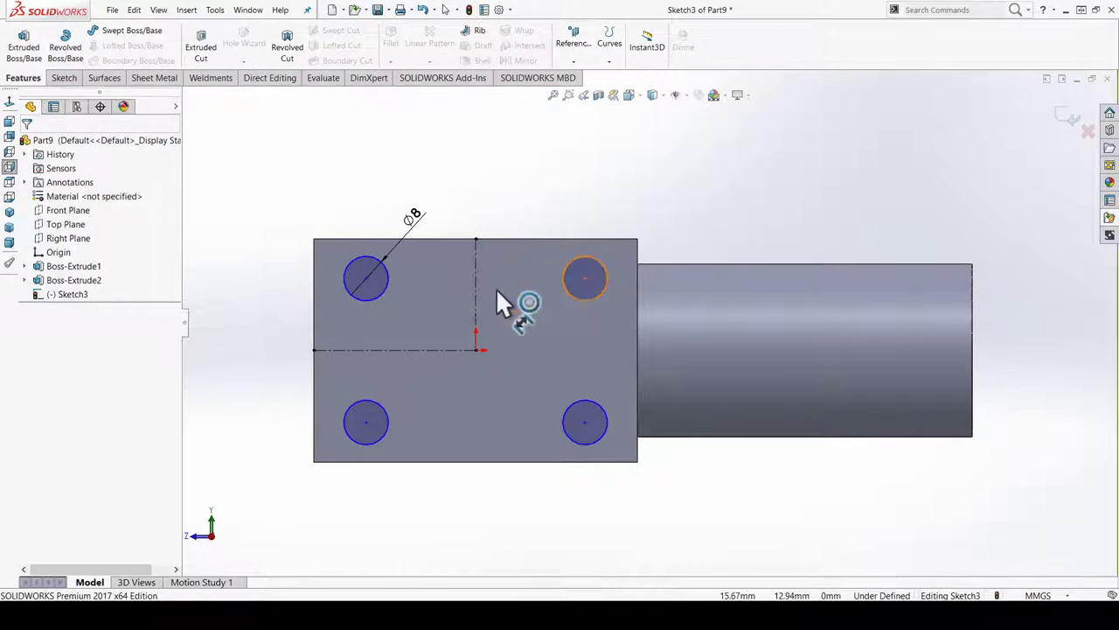
{"action": "left_click", "coordinate": [478, 286]}
{"action": "left_click", "coordinate": [529, 227]}
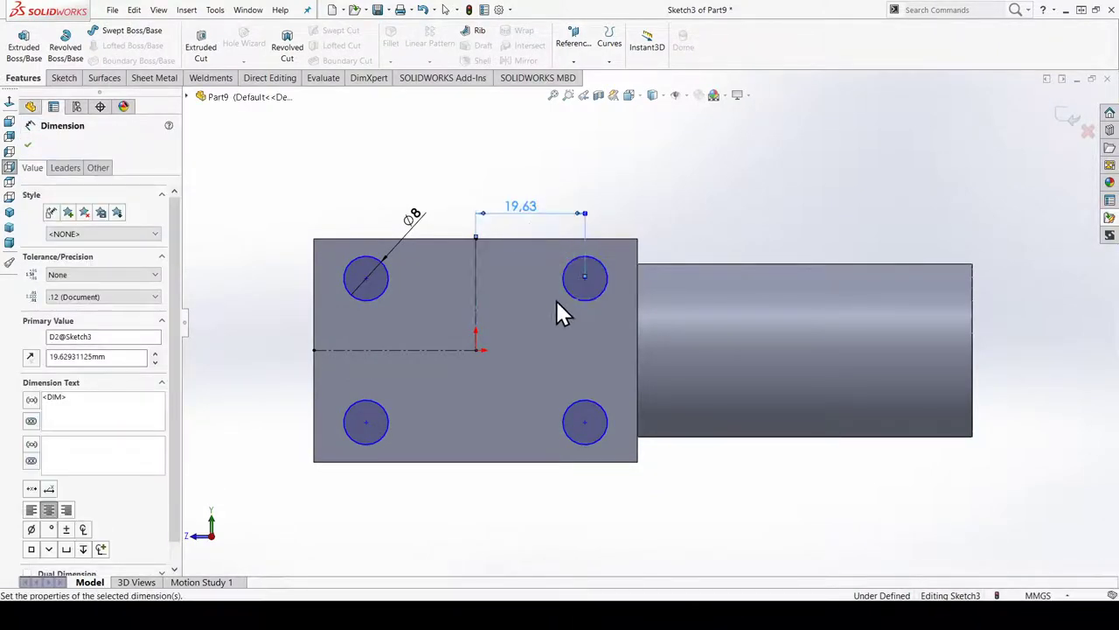
{"action": "type", "text": "21"}
{"action": "key", "text": "Return"}
{"action": "left_click", "coordinate": [582, 297]}
{"action": "left_click", "coordinate": [456, 350]}
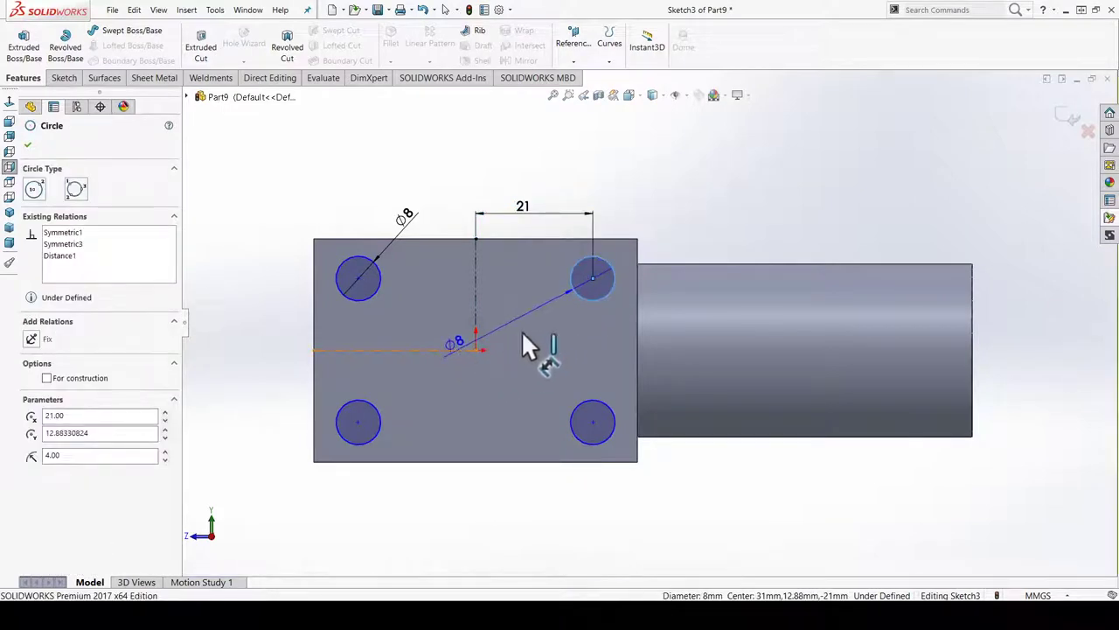
{"action": "left_click", "coordinate": [523, 330]}
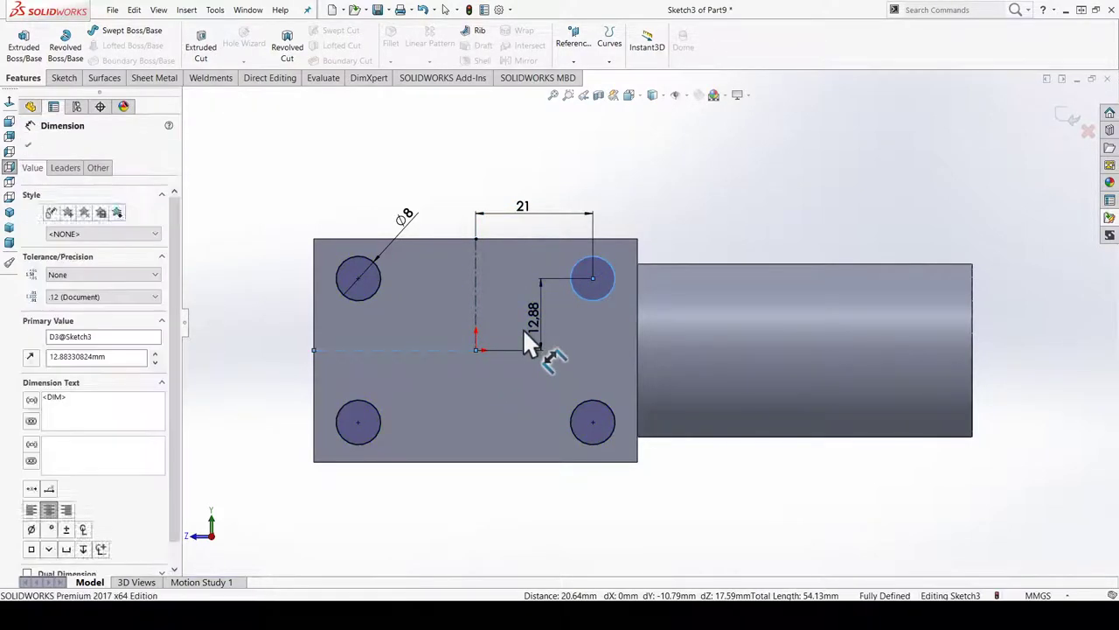
{"action": "type", "text": "12"}
{"action": "key", "text": "Return"}
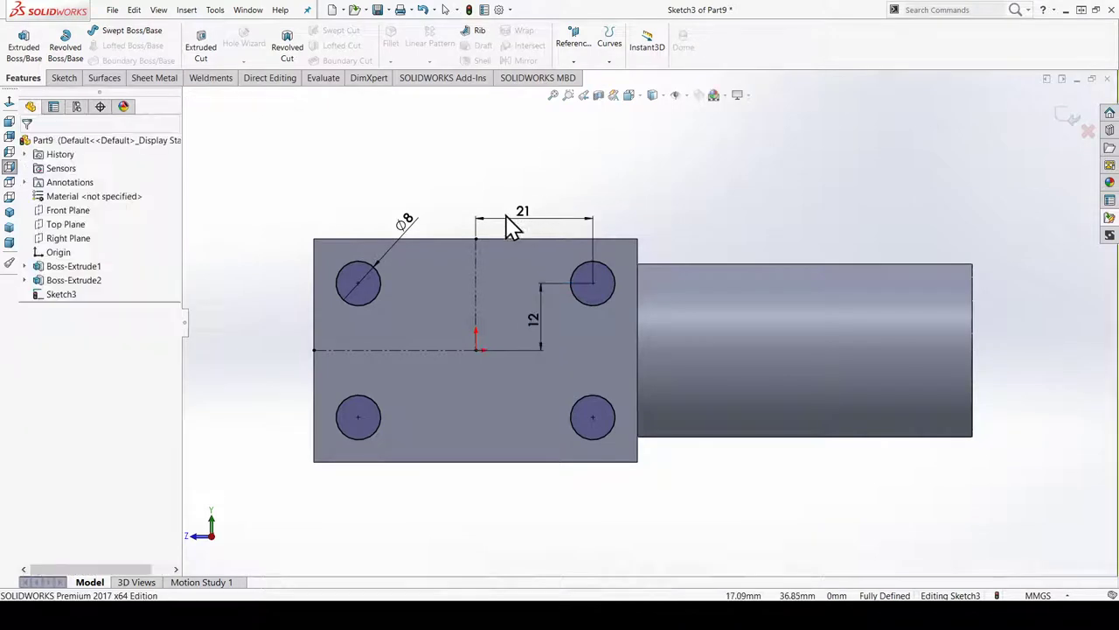
Step: Draw a concentric 5.50 mm circle inside the top-left 8 mm circle
{"action": "key", "text": "c"}
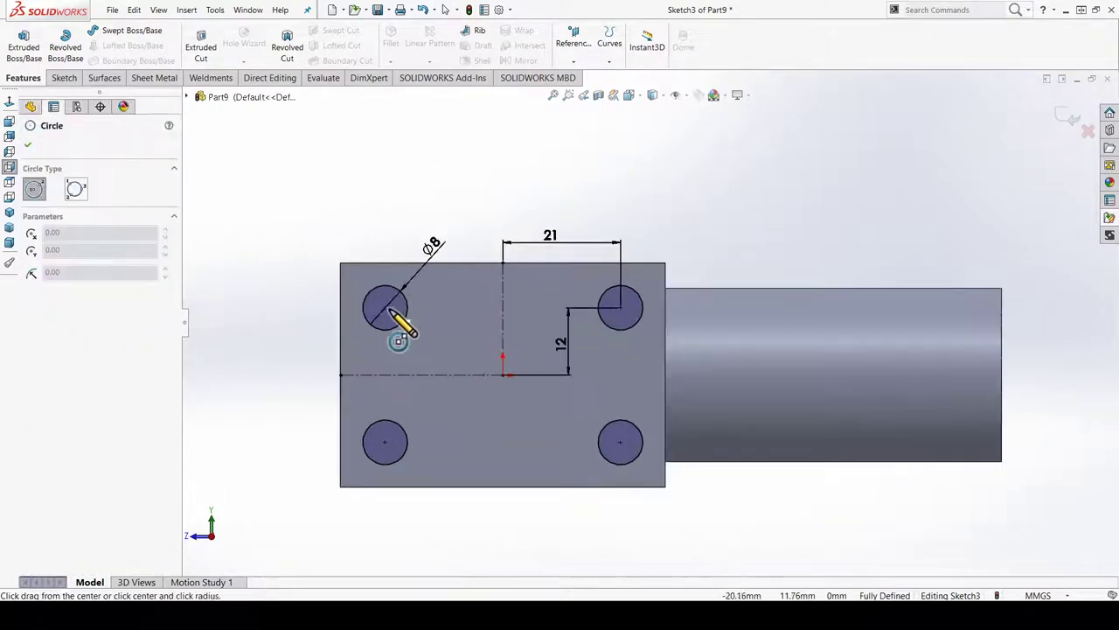
{"action": "left_click", "coordinate": [400, 307]}
{"action": "key", "text": "Escape"}
{"action": "left_click", "coordinate": [447, 288]}
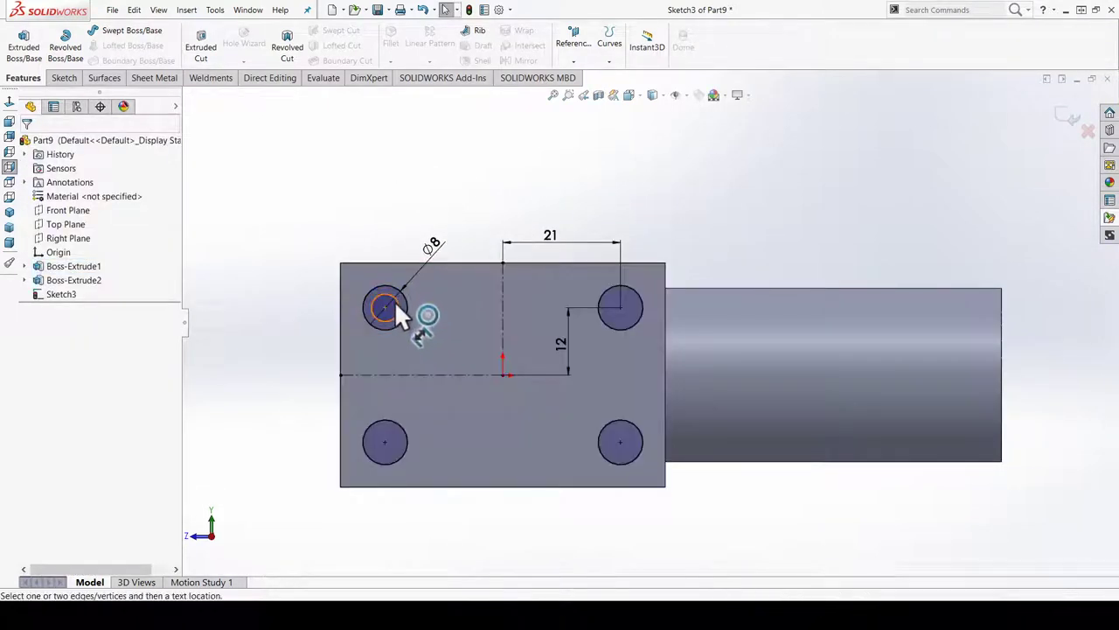
{"action": "left_click", "coordinate": [398, 298]}
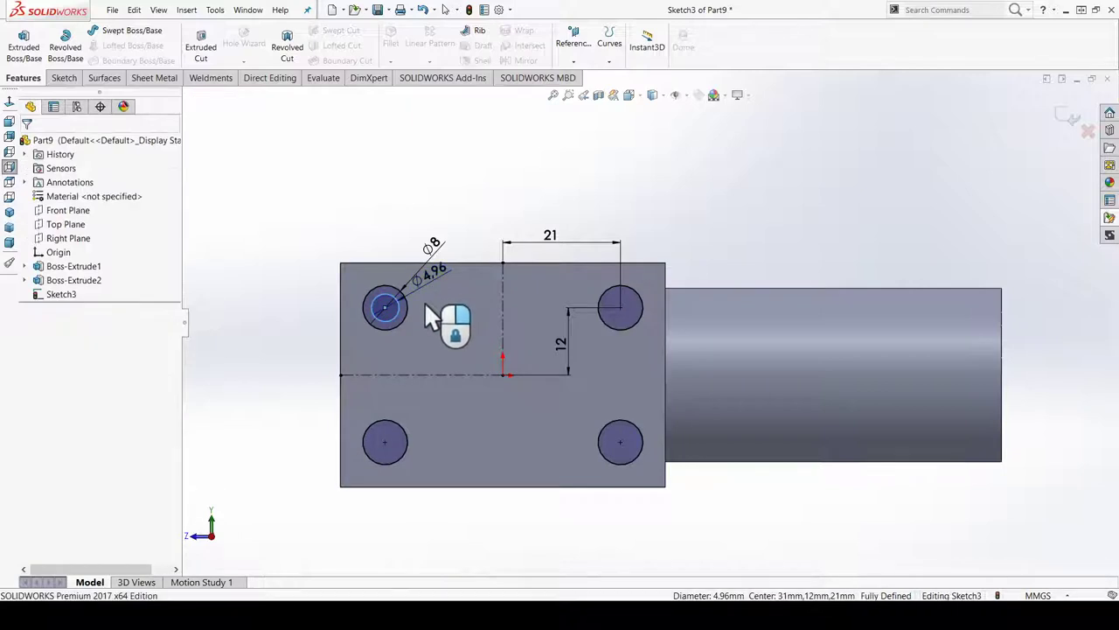
{"action": "left_click", "coordinate": [424, 301]}
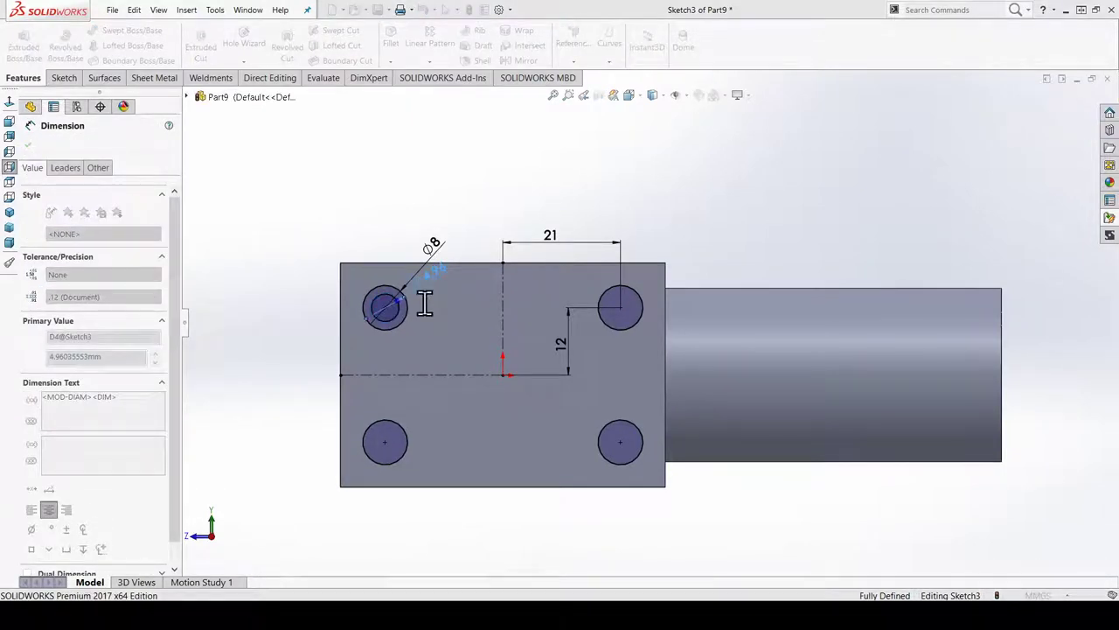
{"action": "key", "text": "Escape"}
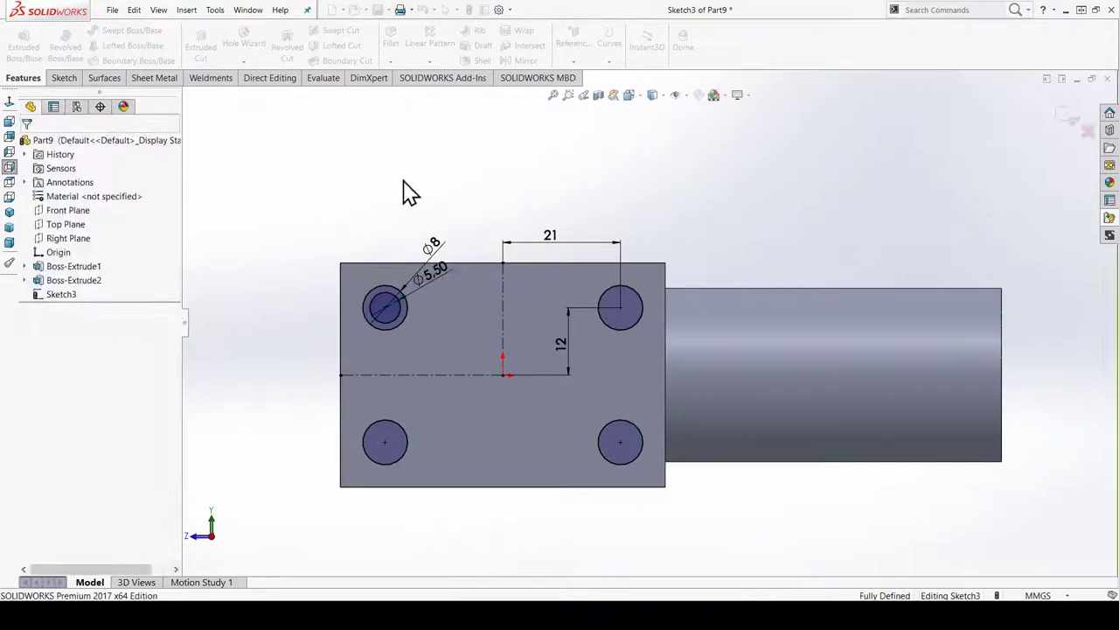
Step: Mirror the Ø8/Ø5.50 circle pair across the vertical, then horizontal, centerline to all four holes
{"action": "left_click", "coordinate": [380, 308]}
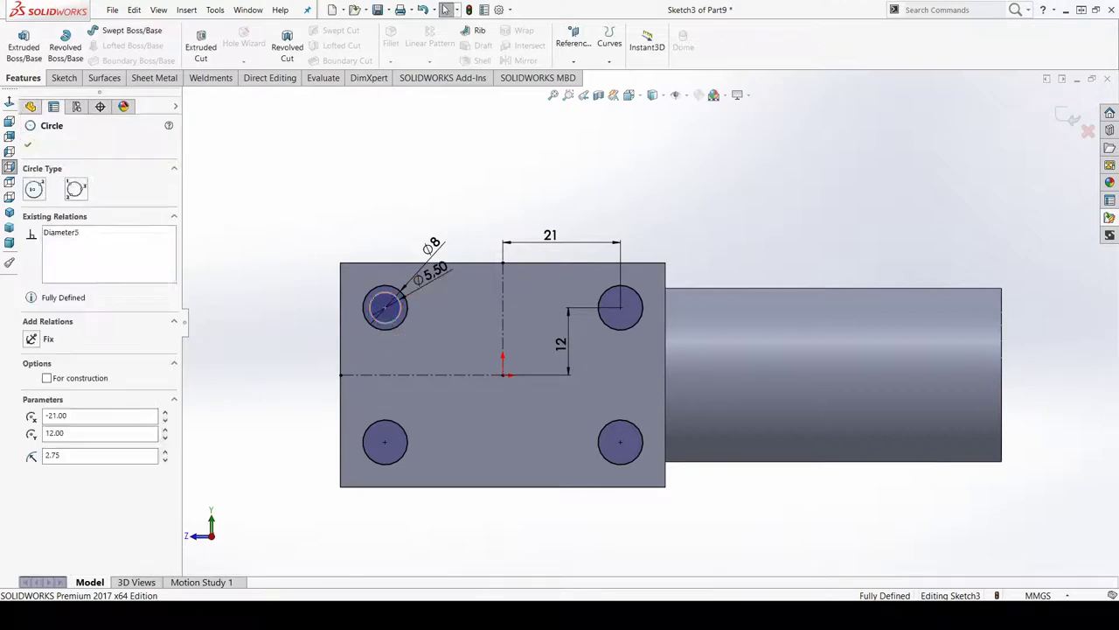
{"action": "left_click", "coordinate": [504, 299], "text": "ctrl"}
{"action": "left_click", "coordinate": [64, 78]}
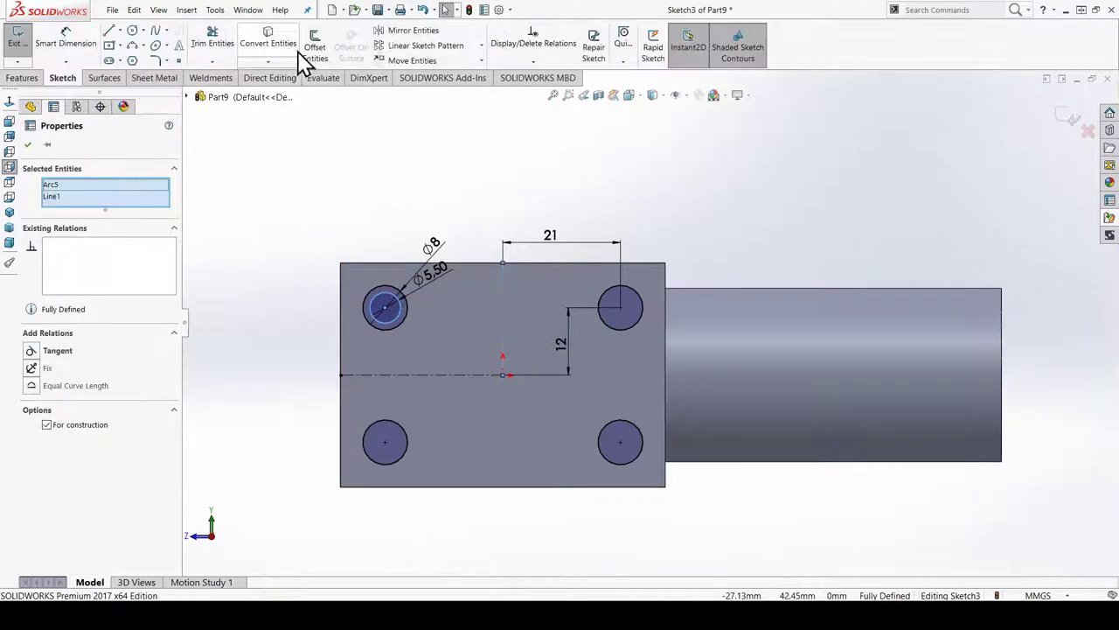
{"action": "left_click", "coordinate": [400, 36]}
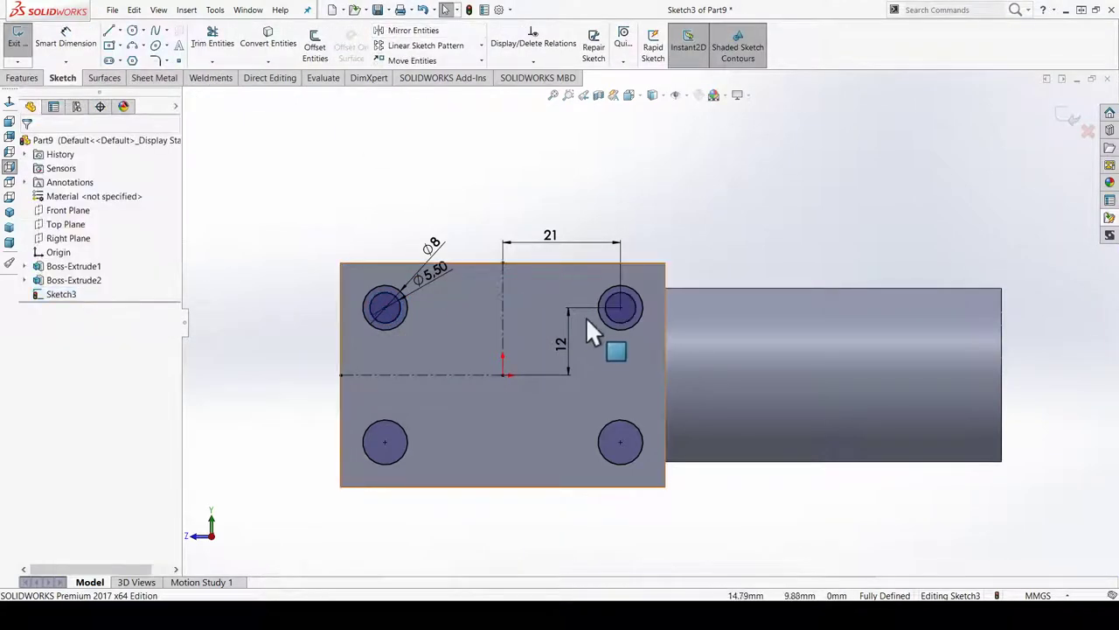
{"action": "left_click", "coordinate": [636, 311]}
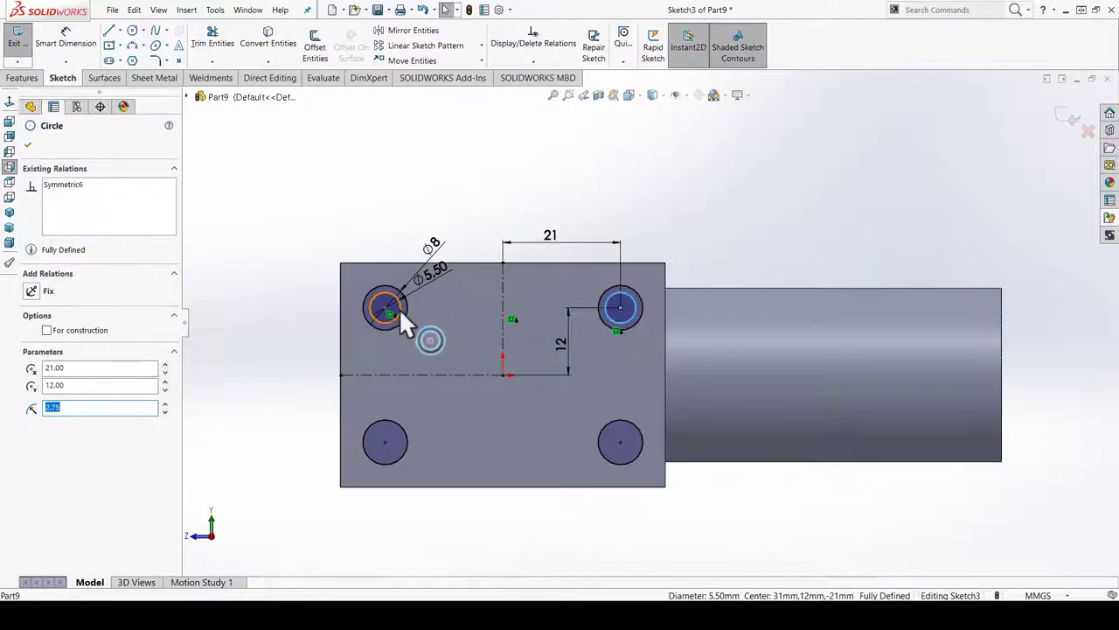
{"action": "left_click", "coordinate": [425, 375], "text": "ctrl"}
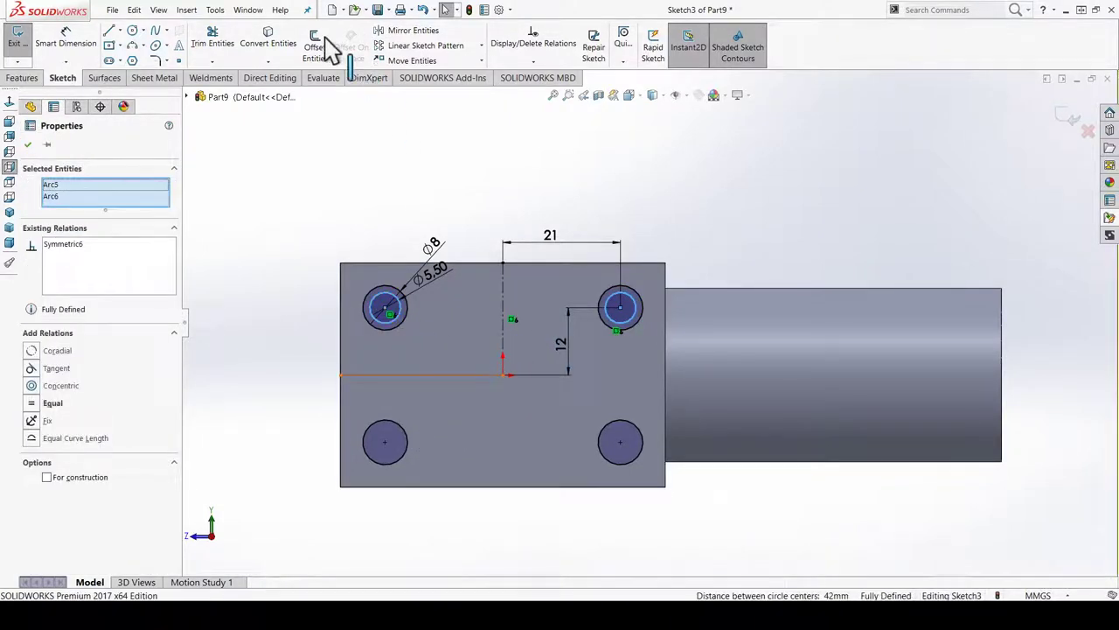
{"action": "left_click", "coordinate": [386, 37]}
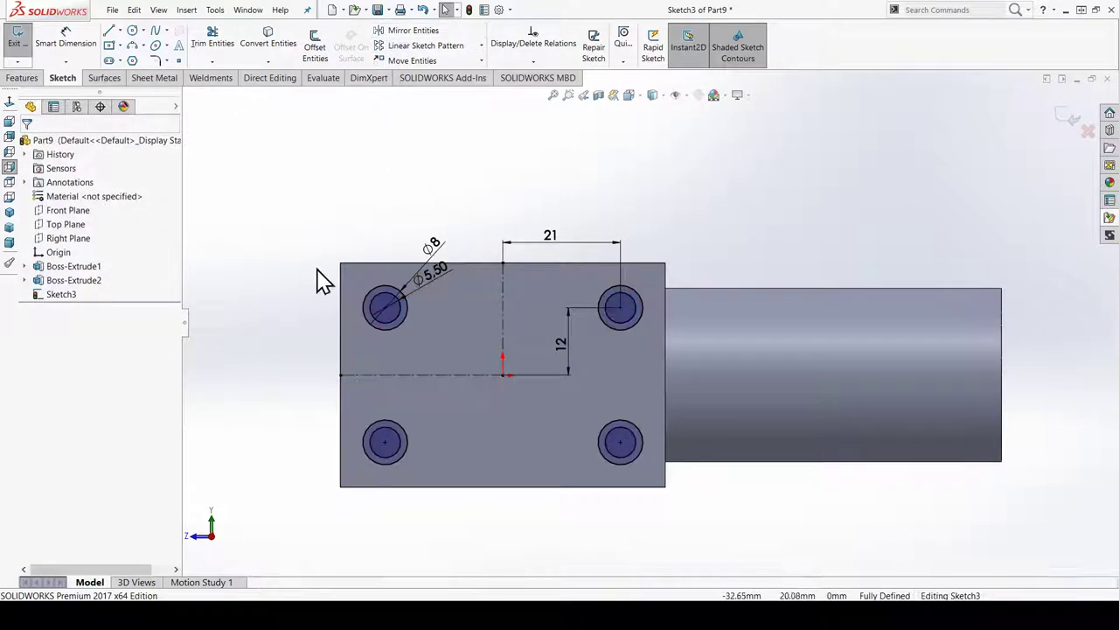
{"action": "middle_click_drag", "start_coordinate": [318, 280], "coordinate": [381, 315]}
{"action": "left_click", "coordinate": [23, 77]}
{"action": "left_click", "coordinate": [24, 46]}
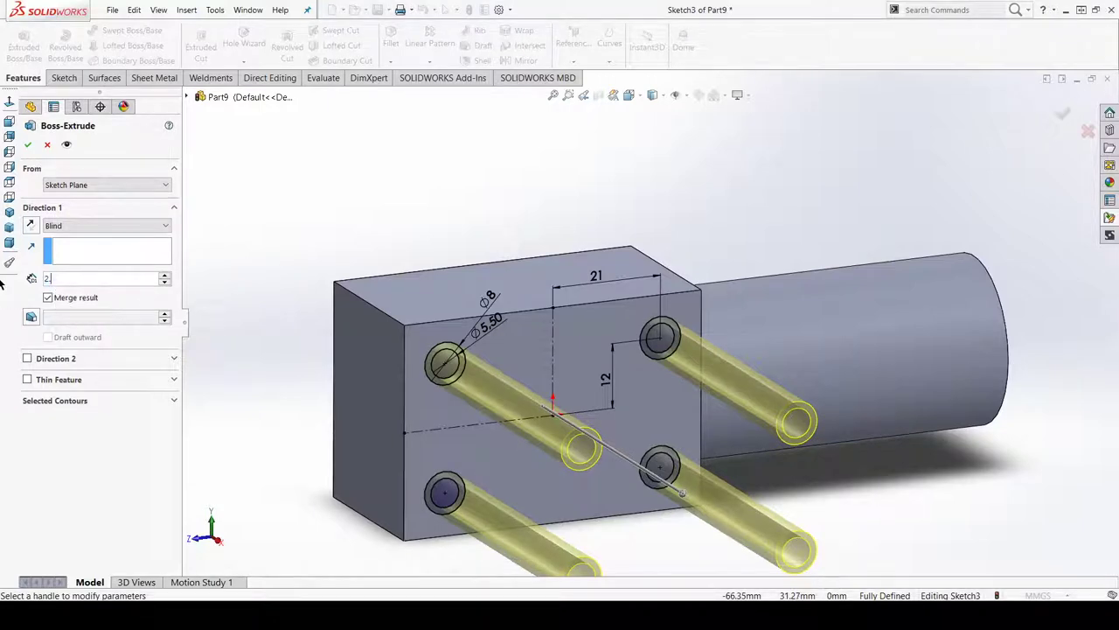
Step: Extrude the four ring profiles 2 mm as Boss-Extrude3
{"action": "key", "text": "Return"}
{"action": "key", "text": "Return"}
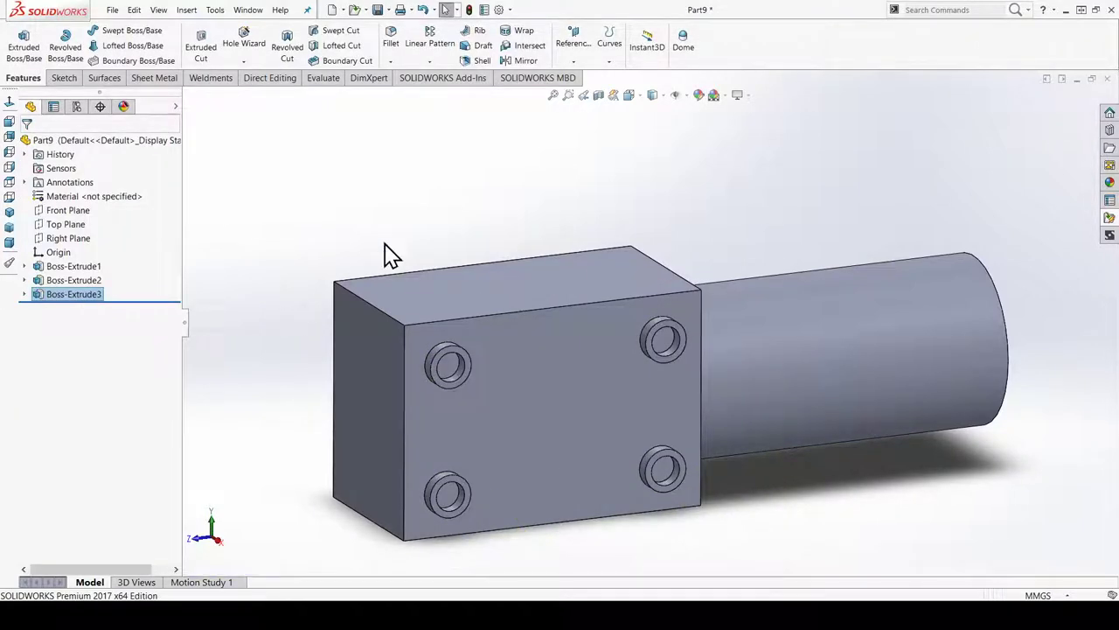
{"action": "middle_click_drag", "start_coordinate": [647, 348], "coordinate": [726, 218]}
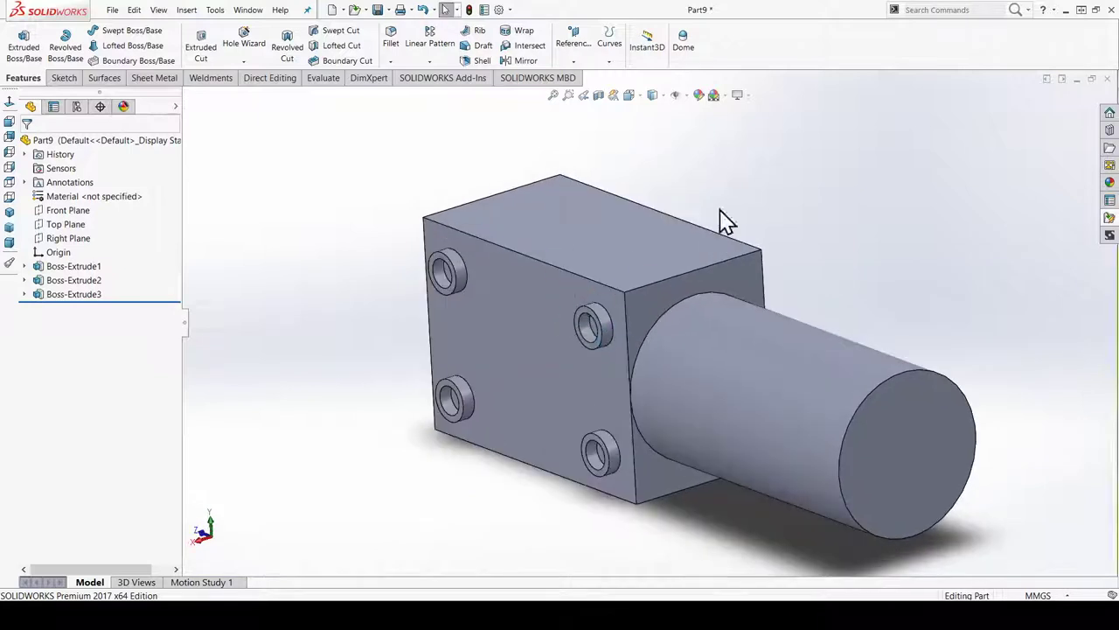
Step: Fillet the outer edges of all four ring bosses as Fillet1
{"action": "scroll", "coordinate": [542, 254], "scroll_direction": "down", "scroll_amount": 2}
{"action": "left_click", "coordinate": [387, 35]}
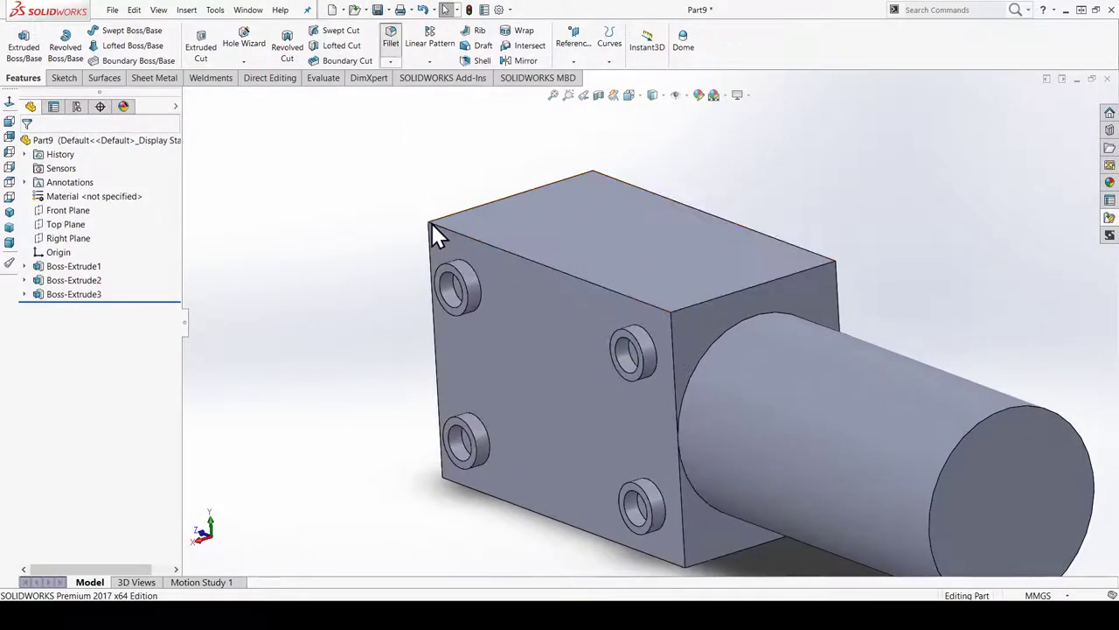
{"action": "left_click", "coordinate": [477, 276]}
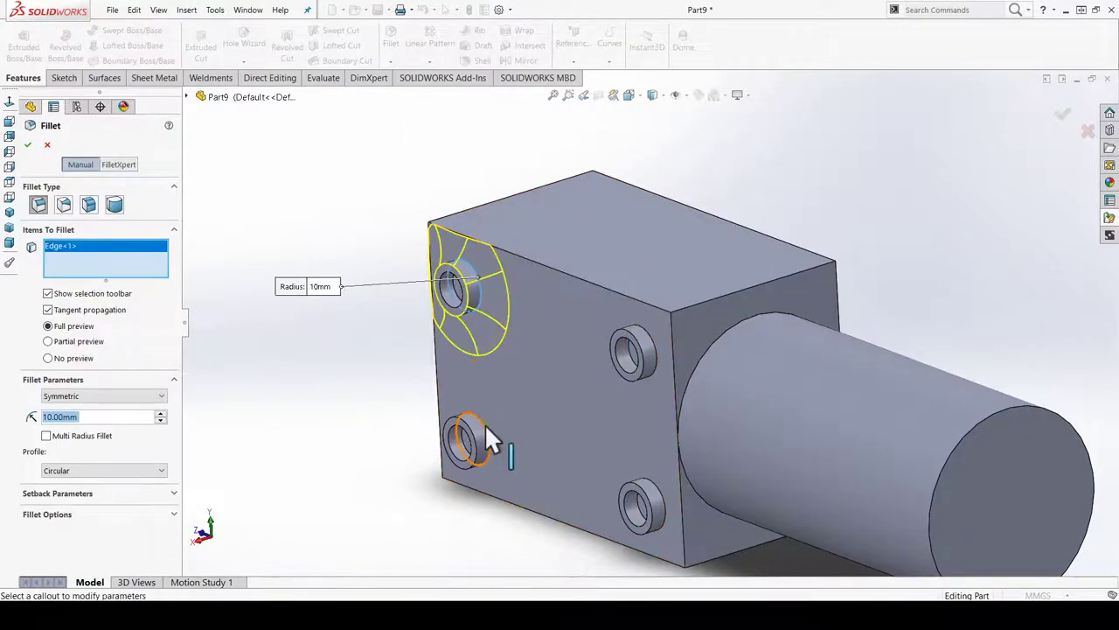
{"action": "left_click", "coordinate": [486, 429]}
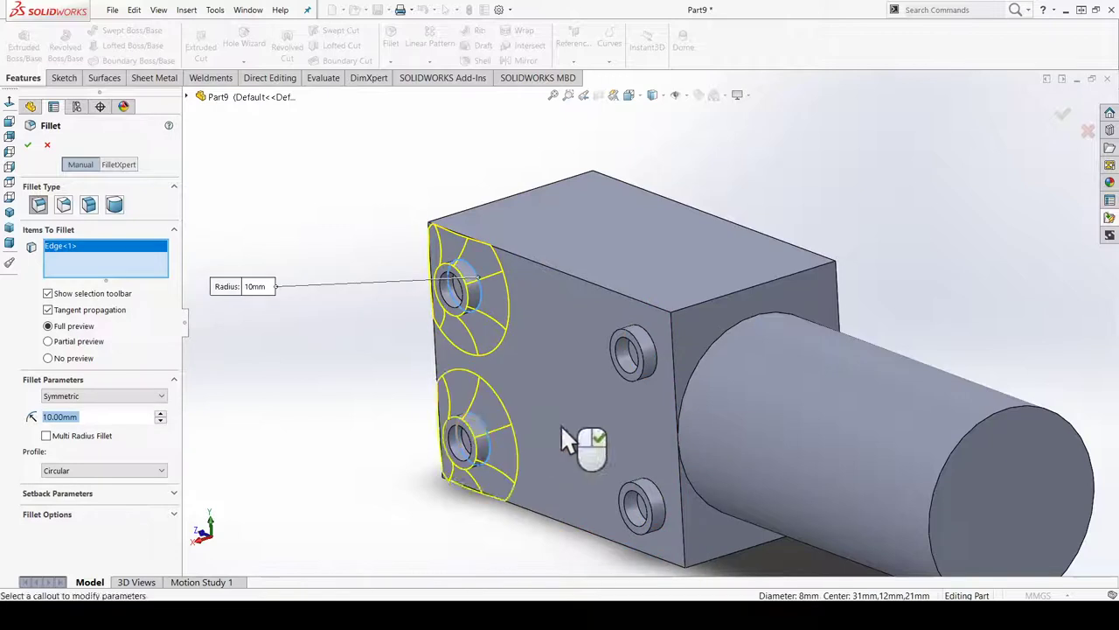
{"action": "left_click", "coordinate": [653, 382]}
{"action": "left_click", "coordinate": [656, 484]}
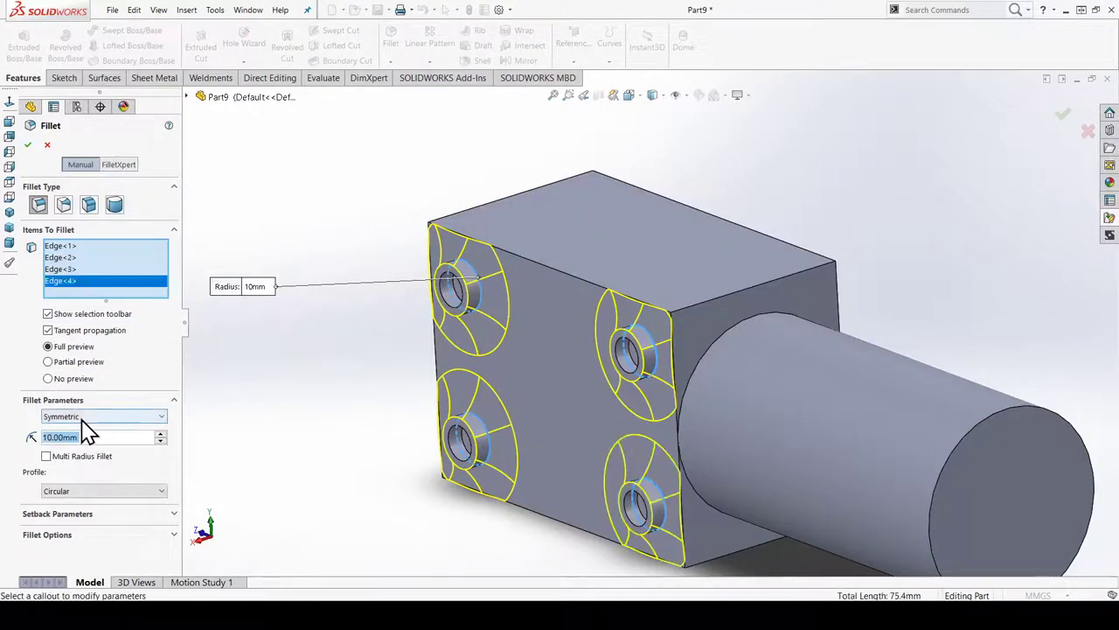
{"action": "type", "text": "5"}
{"action": "key", "text": "Return"}
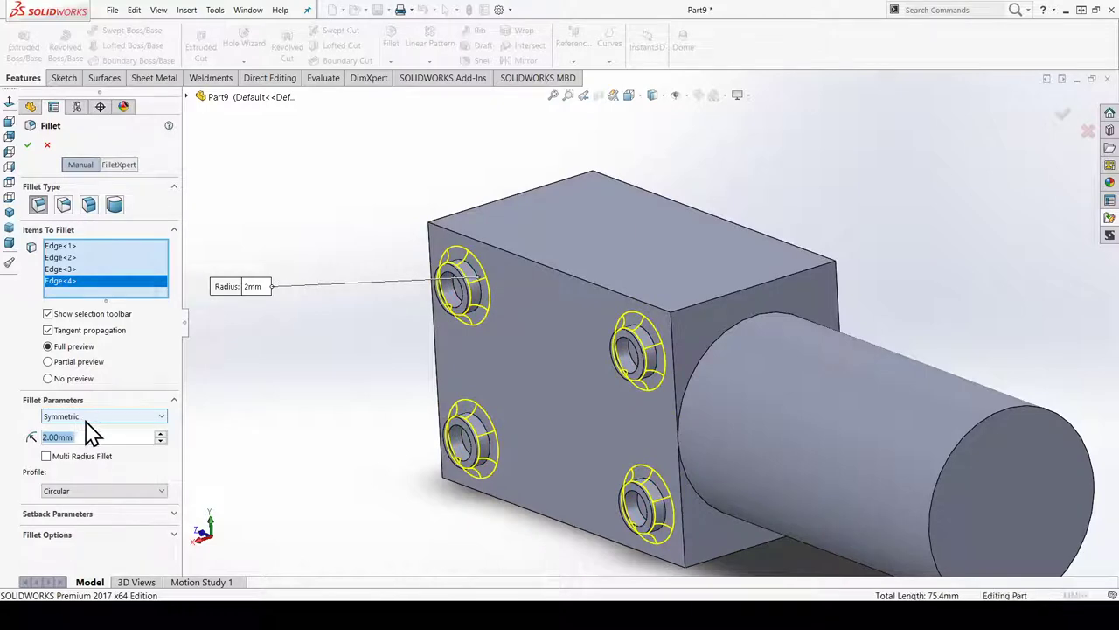
{"action": "middle_click_drag", "start_coordinate": [234, 378], "coordinate": [503, 379]}
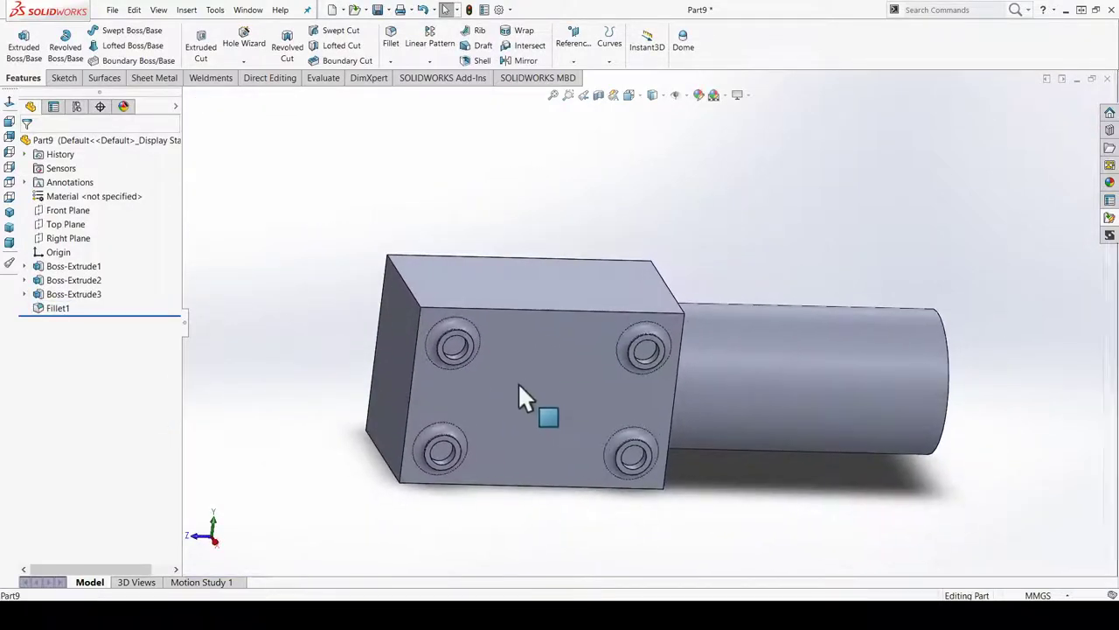
{"action": "left_click", "coordinate": [519, 383]}
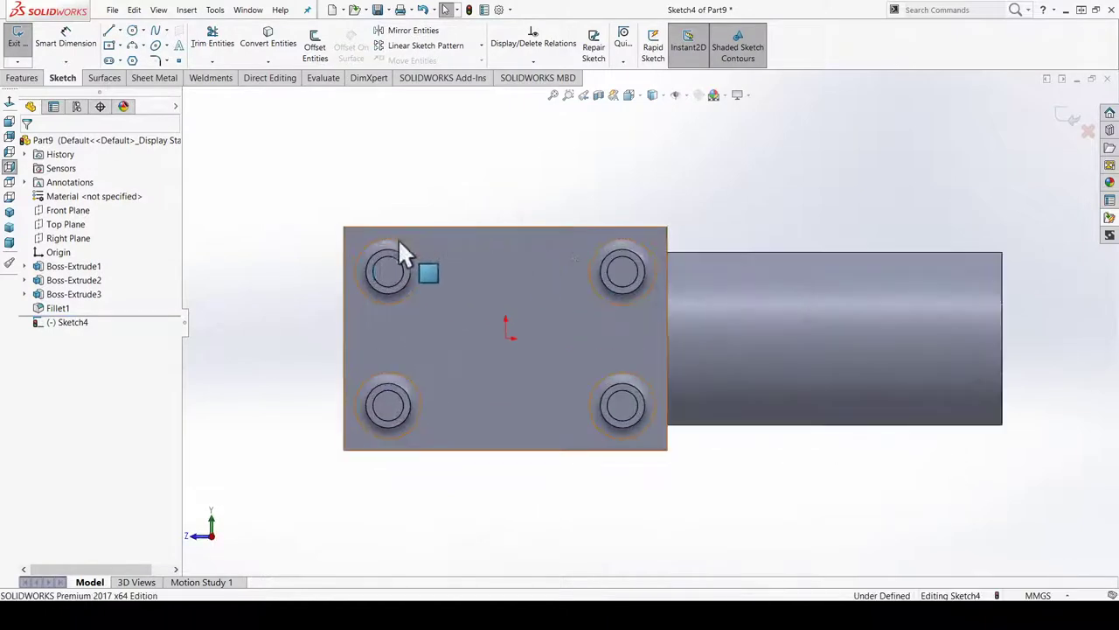
Step: Draw a circle on the front face and dimension its diameter to 15 mm
{"action": "key", "text": "c"}
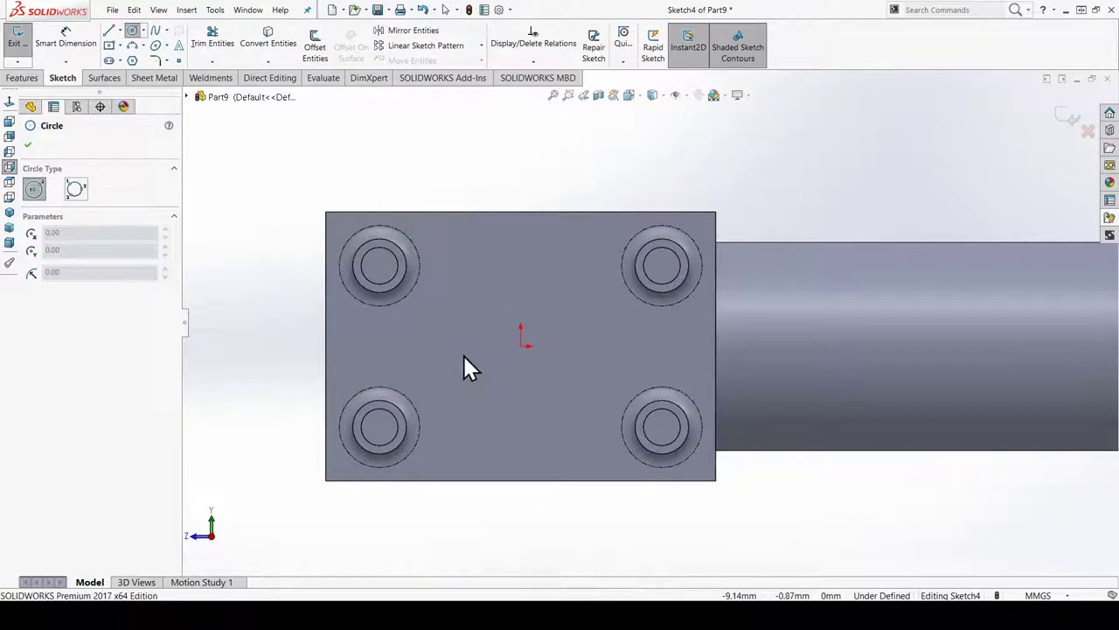
{"action": "left_click", "coordinate": [463, 345]}
{"action": "left_click", "coordinate": [463, 389]}
{"action": "key", "text": "Escape"}
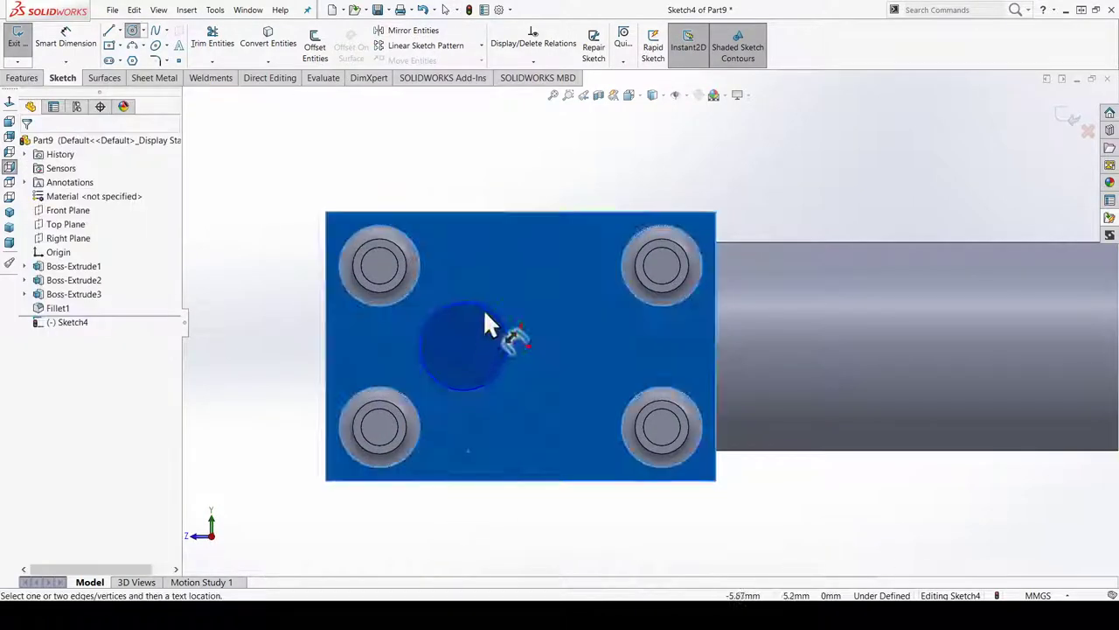
{"action": "key", "text": "d"}
{"action": "left_click", "coordinate": [487, 303]}
{"action": "left_click", "coordinate": [518, 296]}
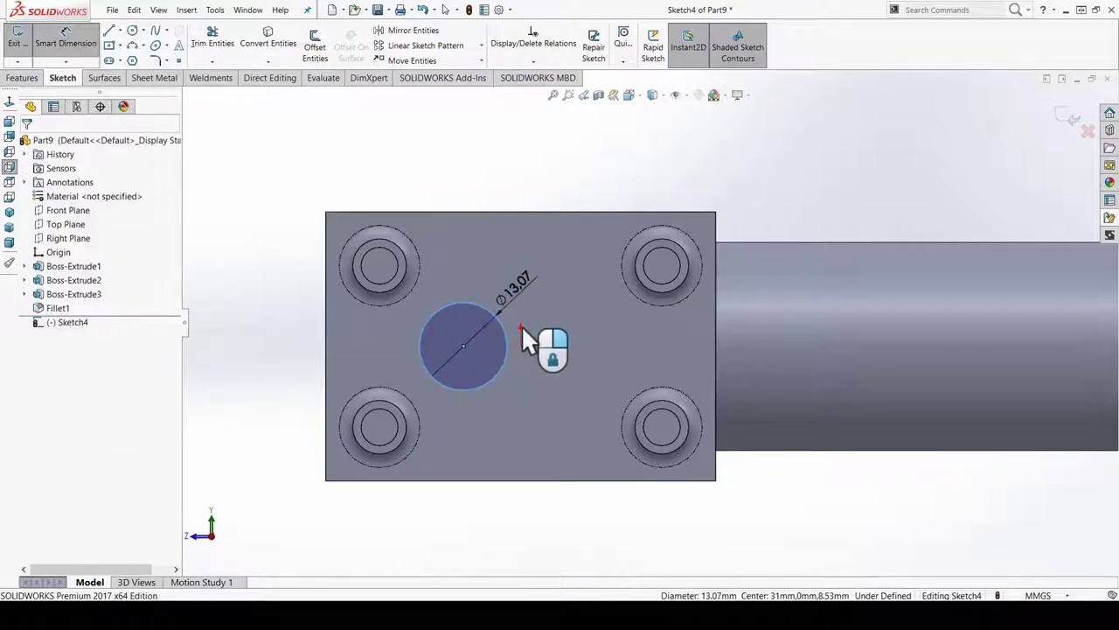
{"action": "type", "text": "15"}
{"action": "key", "text": "Return"}
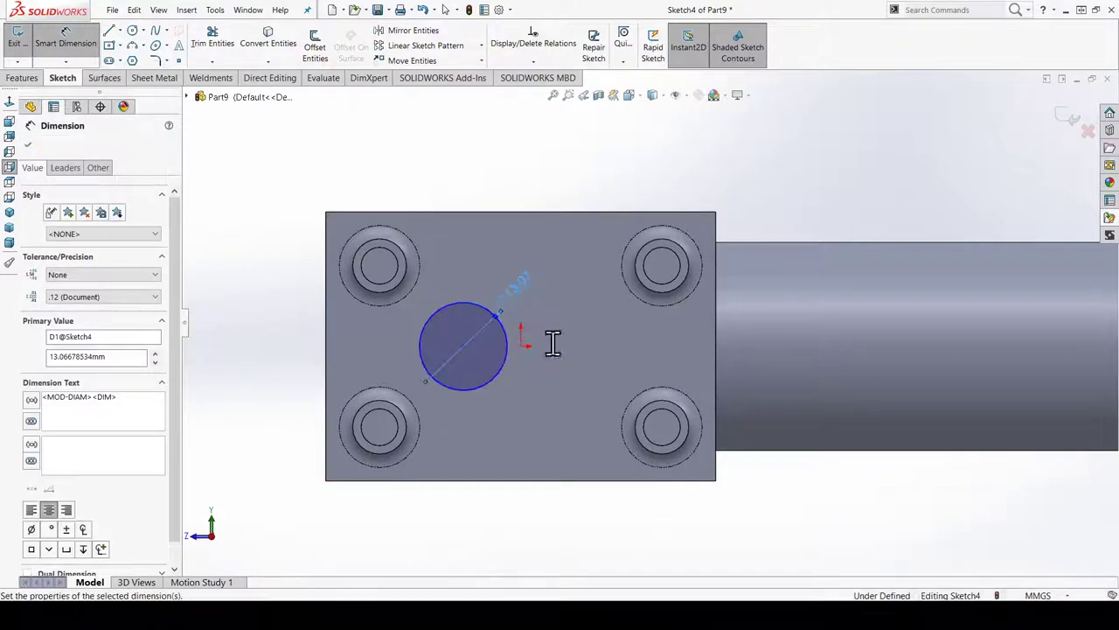
{"action": "key", "text": "Escape"}
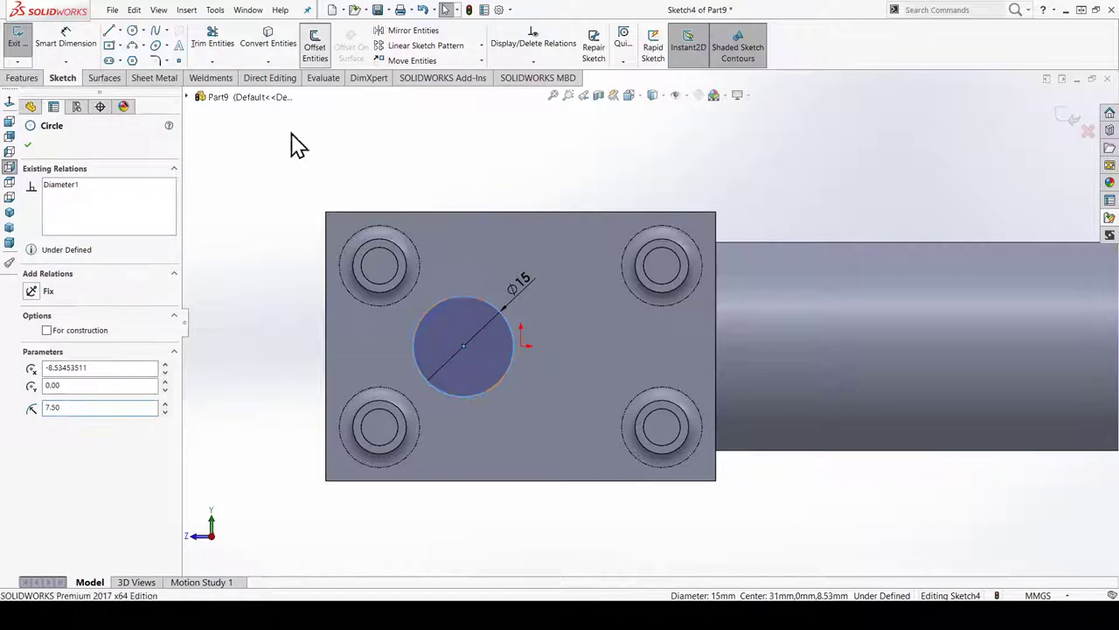
Step: Offset the Ø15 circle 2.50 mm inward to create a concentric inner circle
{"action": "left_click", "coordinate": [314, 48]}
{"action": "type", "text": "5"}
{"action": "key", "text": "Return"}
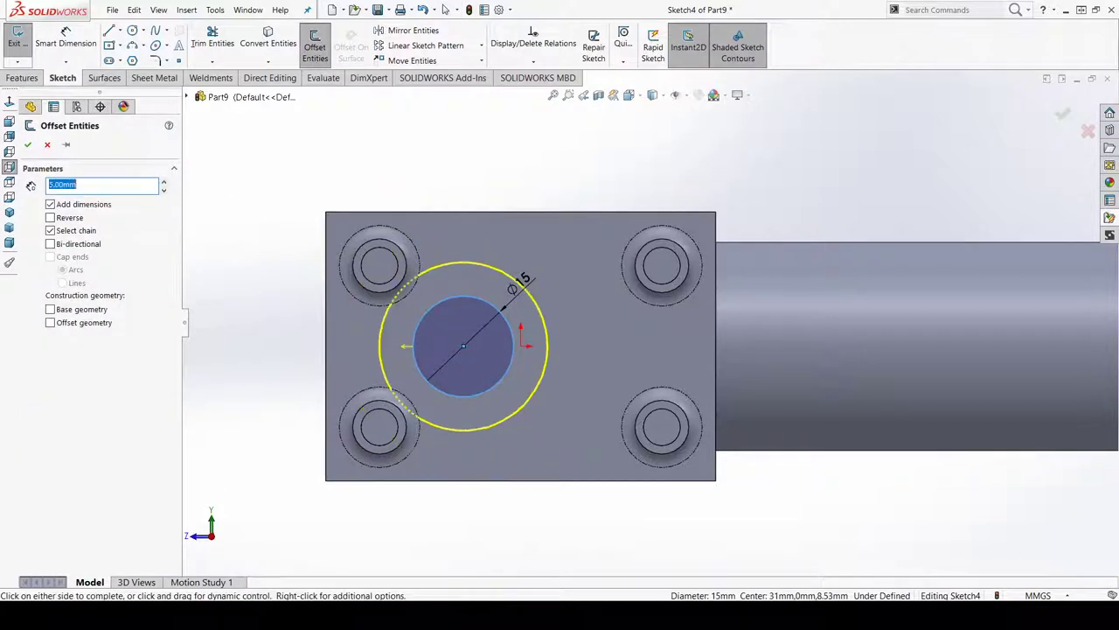
{"action": "left_click", "coordinate": [73, 218]}
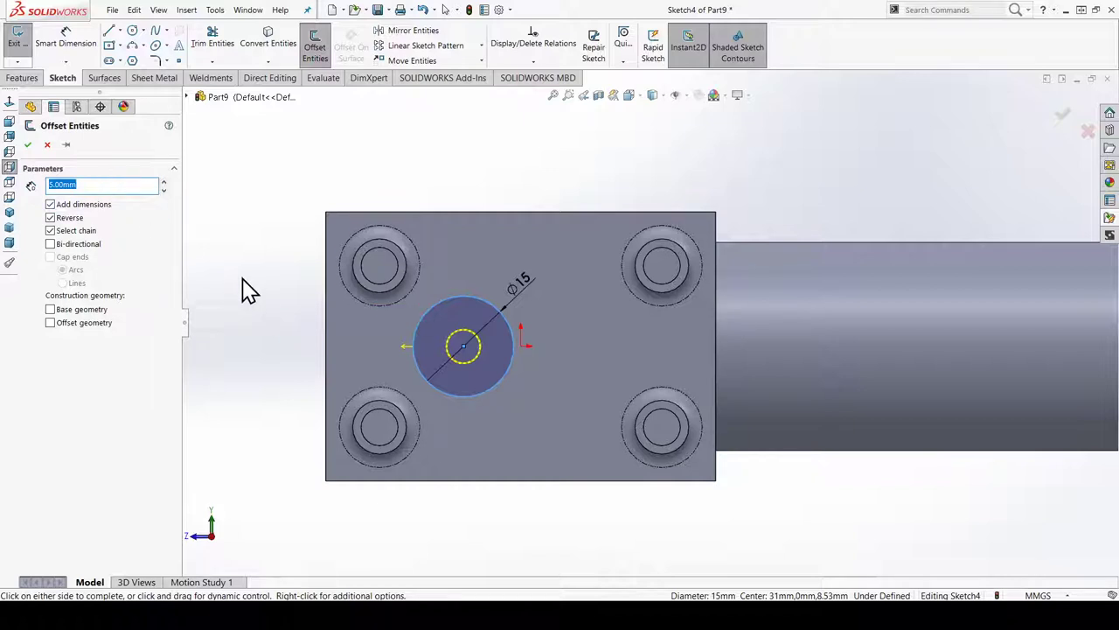
{"action": "type", "text": "2.5"}
{"action": "key", "text": "Return"}
{"action": "left_click", "coordinate": [28, 145]}
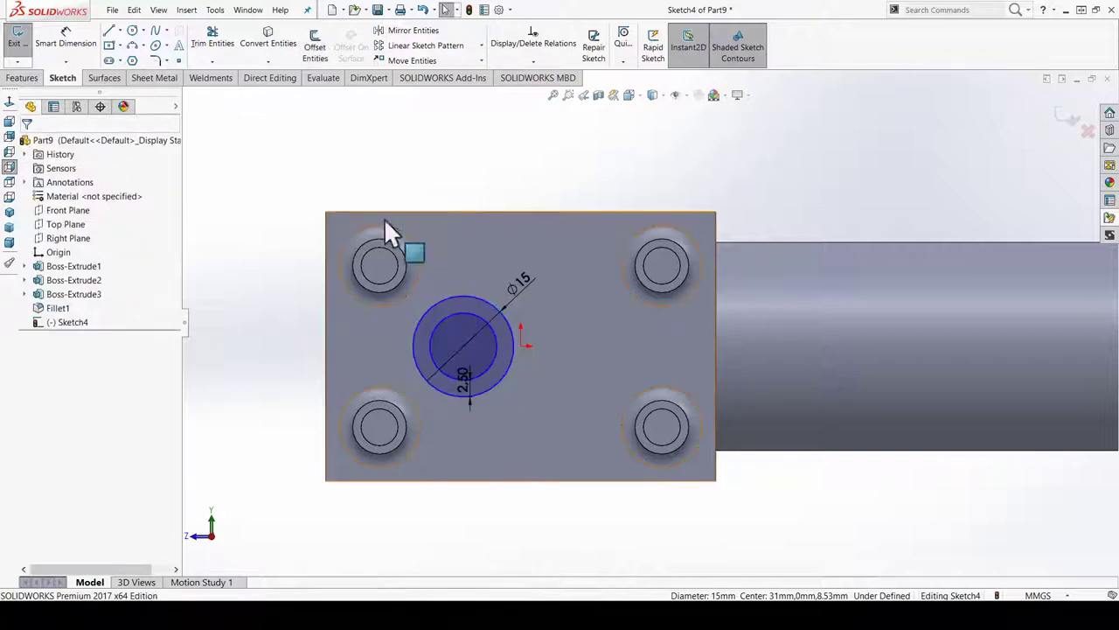
Step: Relate the circle centre to a sketch point and add their 8.45 horizontal dimension
{"action": "left_click", "coordinate": [464, 349]}
{"action": "left_click", "coordinate": [520, 346]}
{"action": "left_click", "coordinate": [522, 344], "text": "ctrl"}
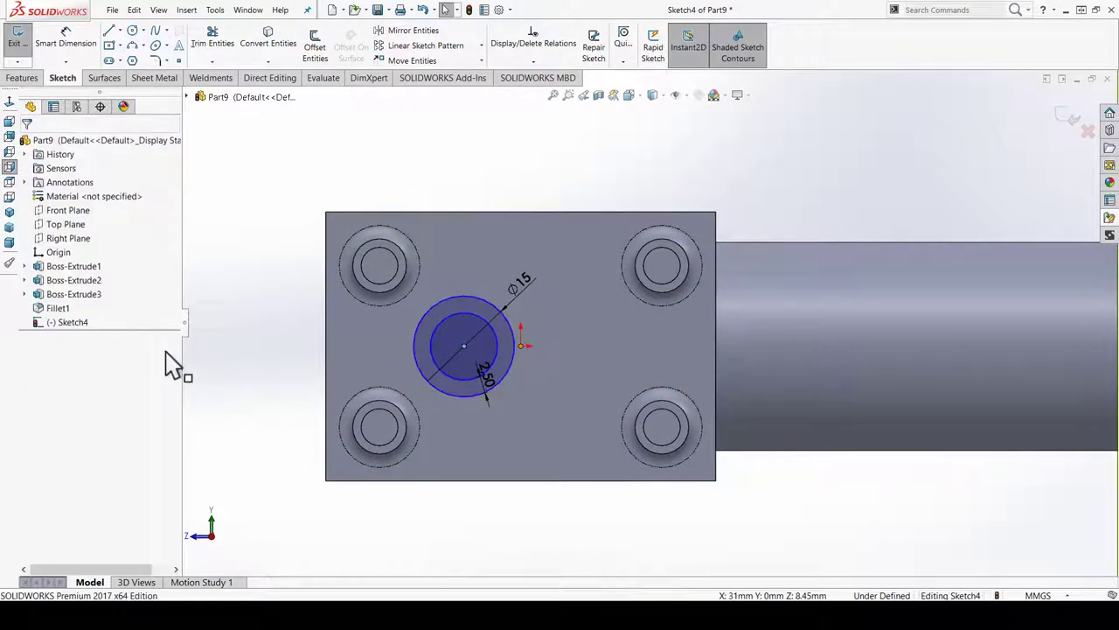
{"action": "left_click", "coordinate": [72, 366]}
{"action": "left_click", "coordinate": [243, 305]}
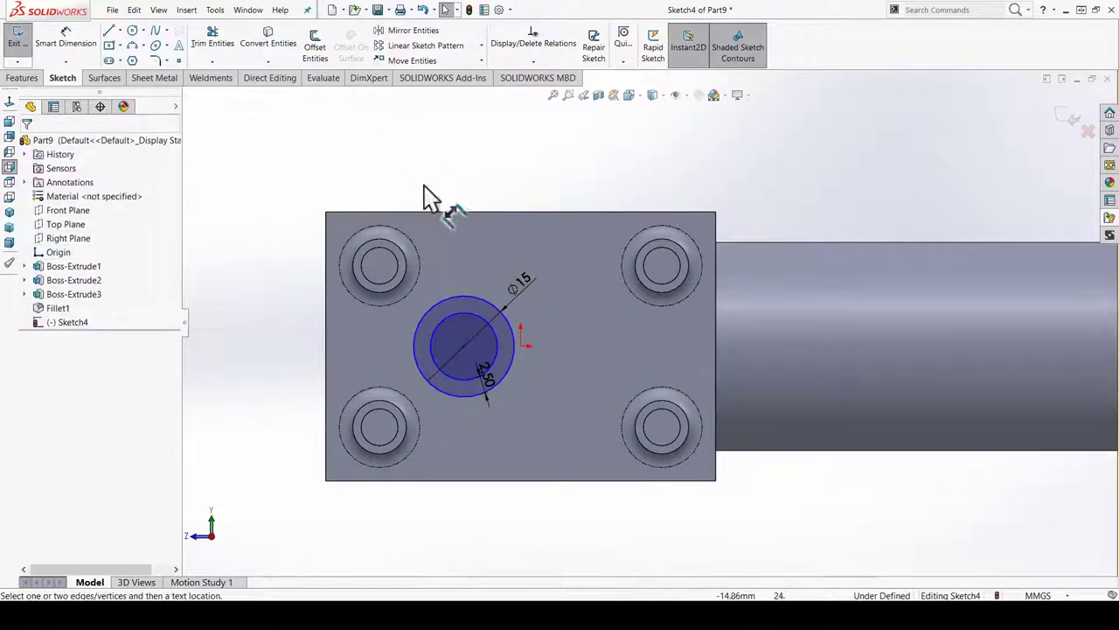
{"action": "key", "text": "d"}
{"action": "left_click", "coordinate": [500, 332]}
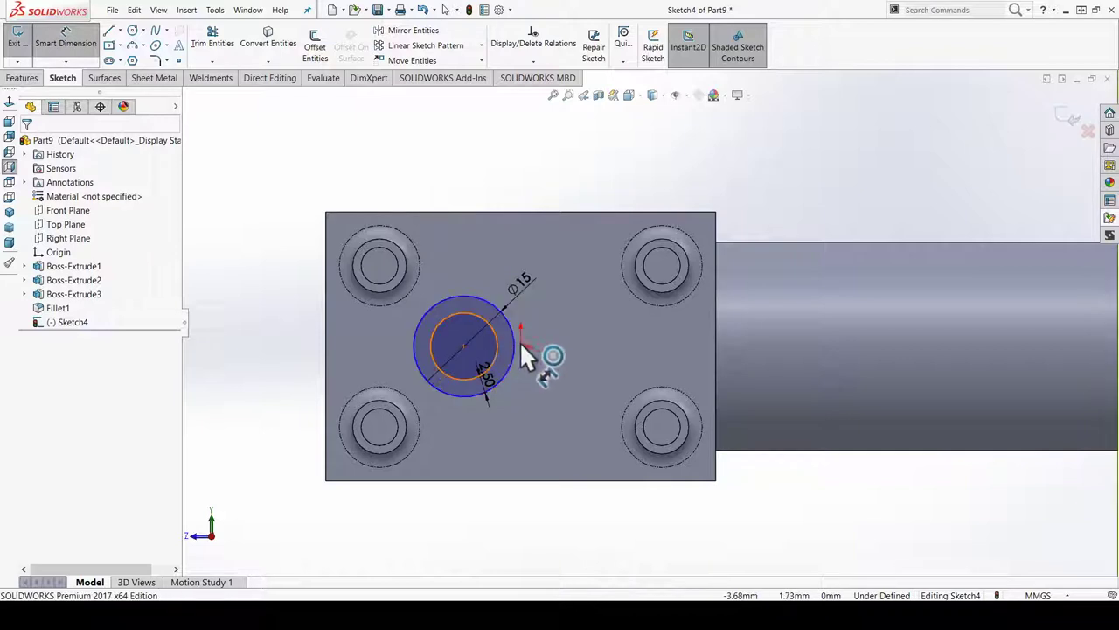
{"action": "left_click", "coordinate": [522, 344]}
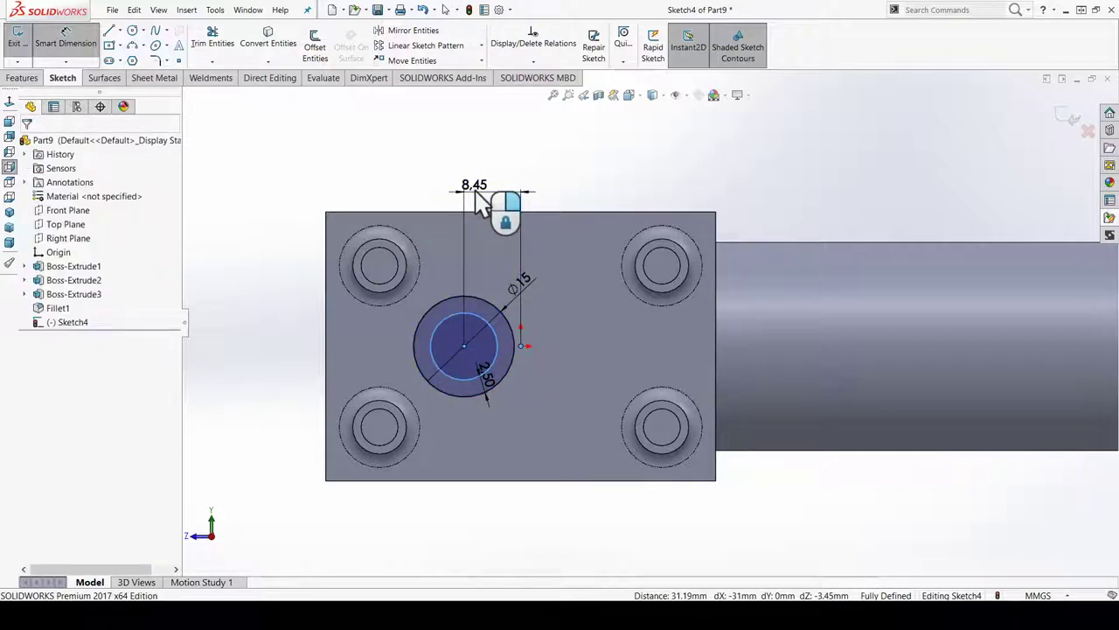
{"action": "left_click", "coordinate": [479, 201]}
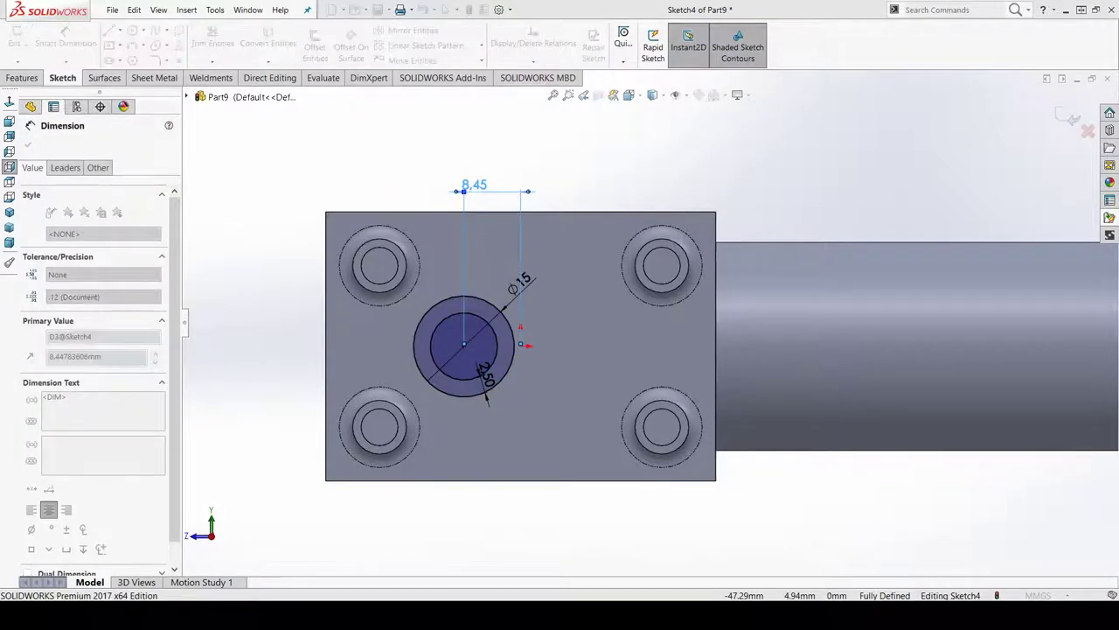
{"action": "key", "text": "Escape"}
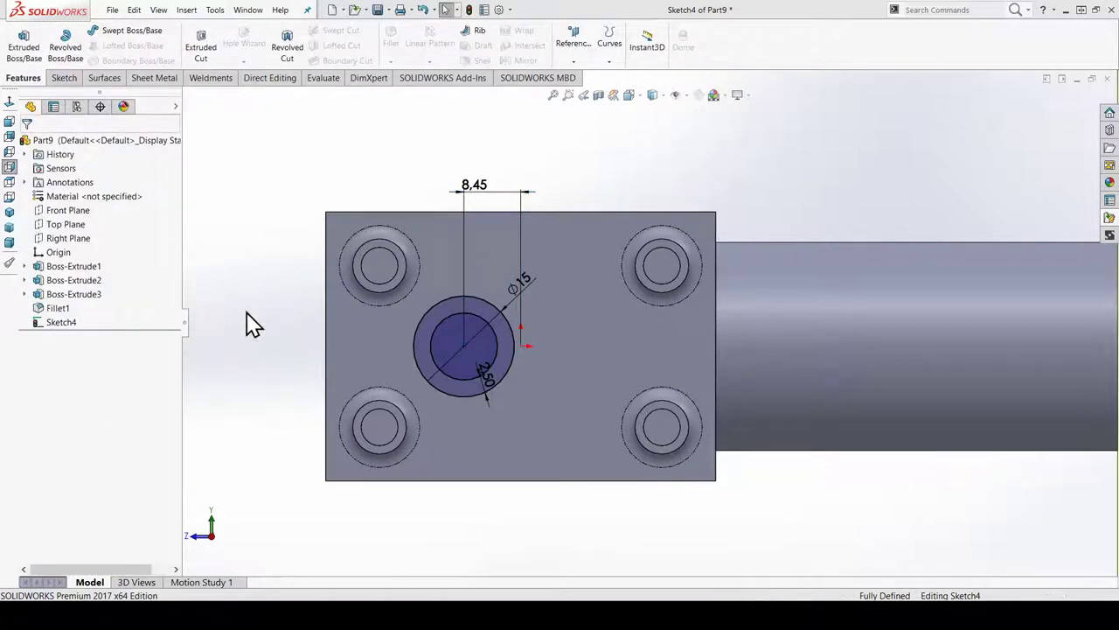
Step: Change the 8.45 horizontal offset to 15 mm and zoom to fit the part
{"action": "left_click", "coordinate": [469, 186]}
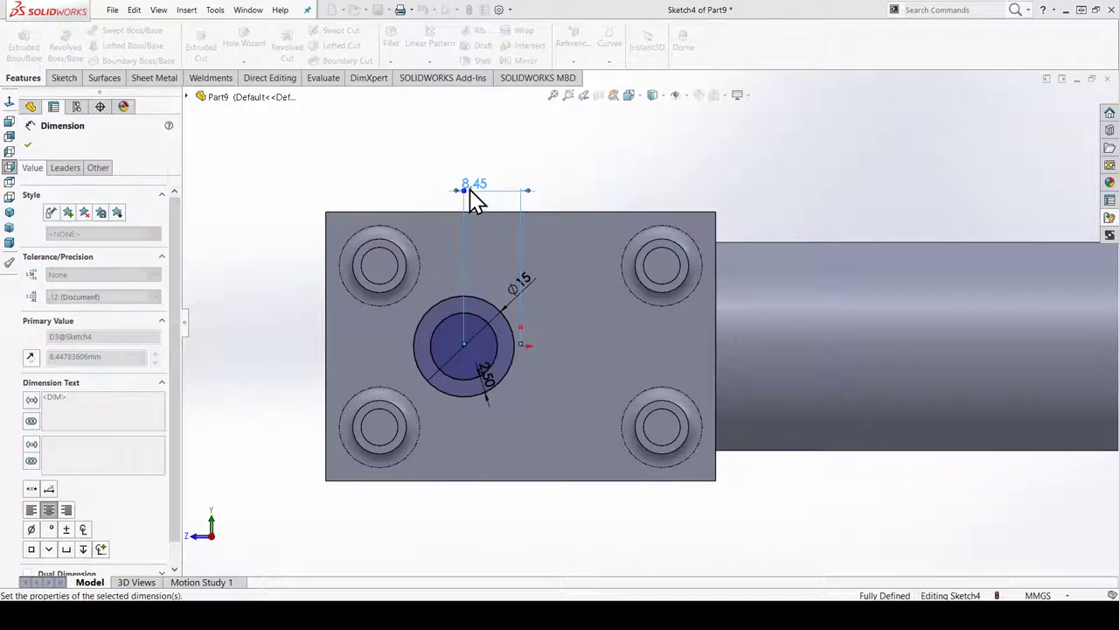
{"action": "type", "text": "15"}
{"action": "key", "text": "Return"}
{"action": "key", "text": "Escape"}
{"action": "key", "text": "f"}
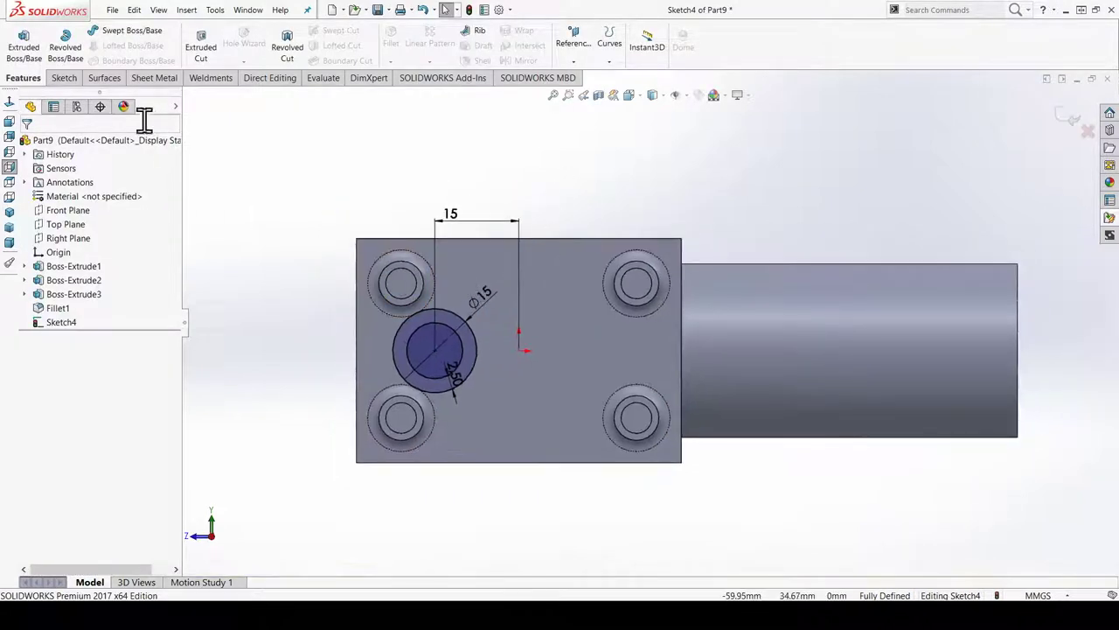
{"action": "left_click", "coordinate": [24, 44]}
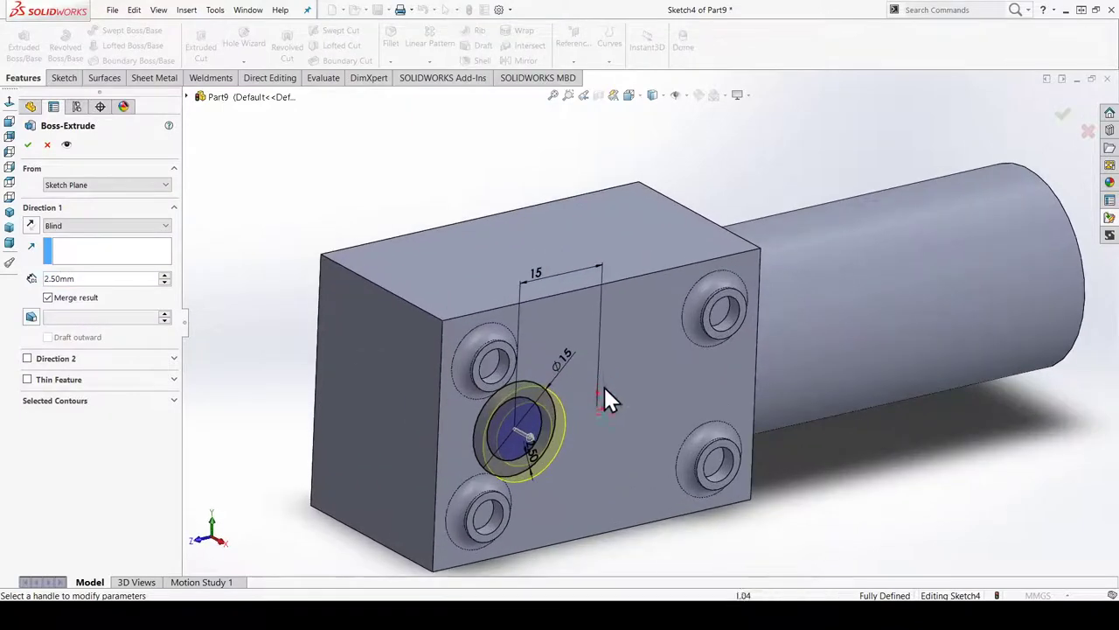
Step: Set a 5 mm blind depth and accept Boss-Extrude4 for the Ø15 ring
{"action": "double_click", "coordinate": [57, 278]}
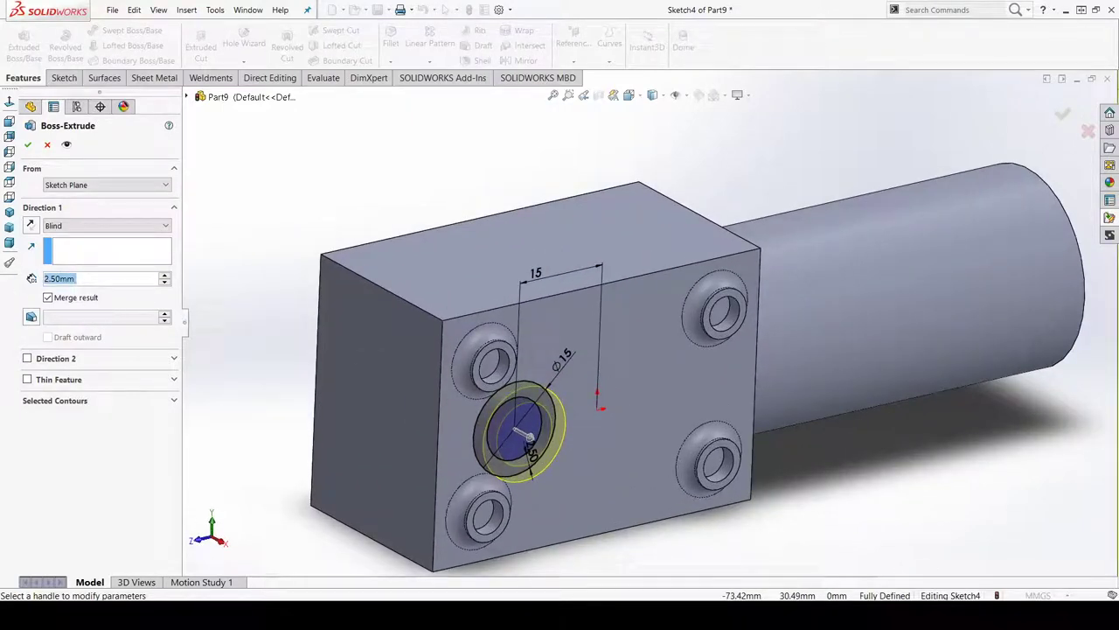
{"action": "type", "text": "5"}
{"action": "key", "text": "Return"}
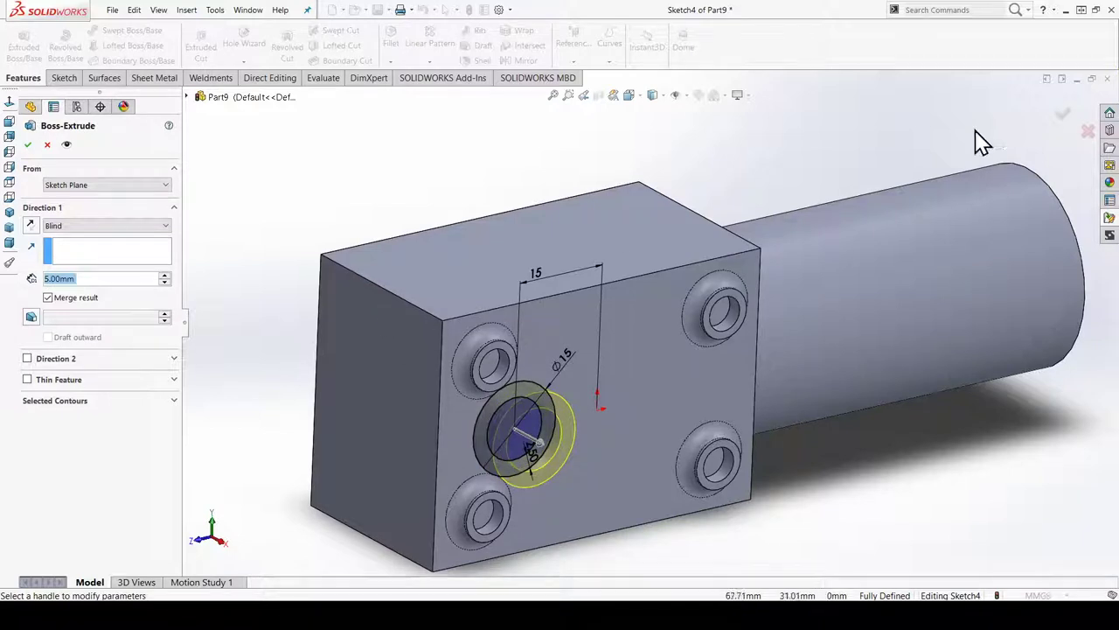
{"action": "left_click", "coordinate": [1063, 114]}
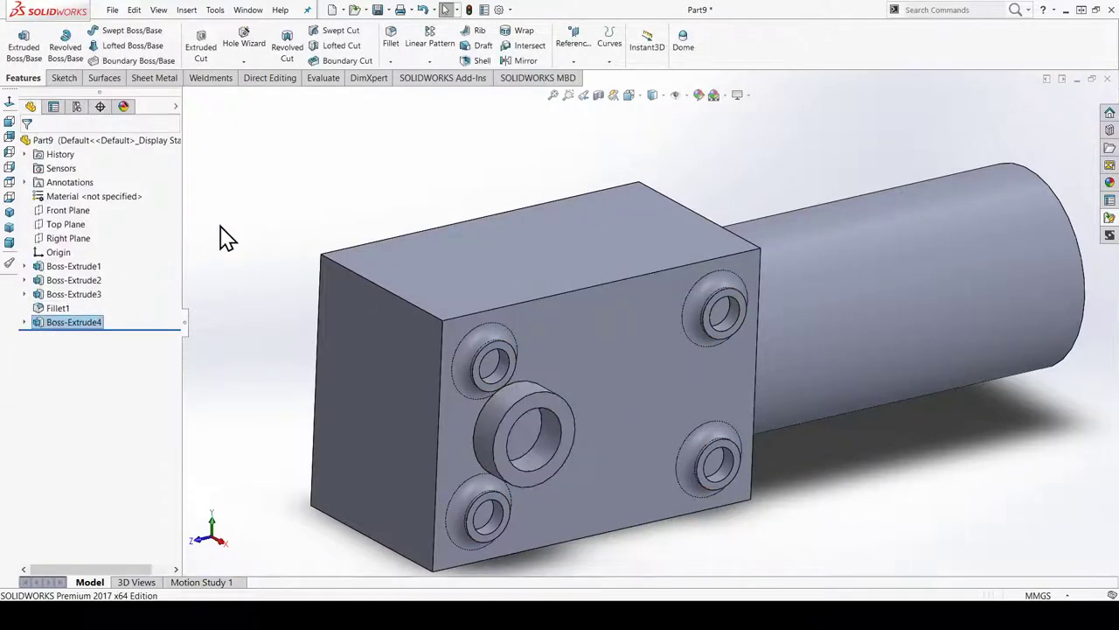
{"action": "left_click", "coordinate": [226, 197]}
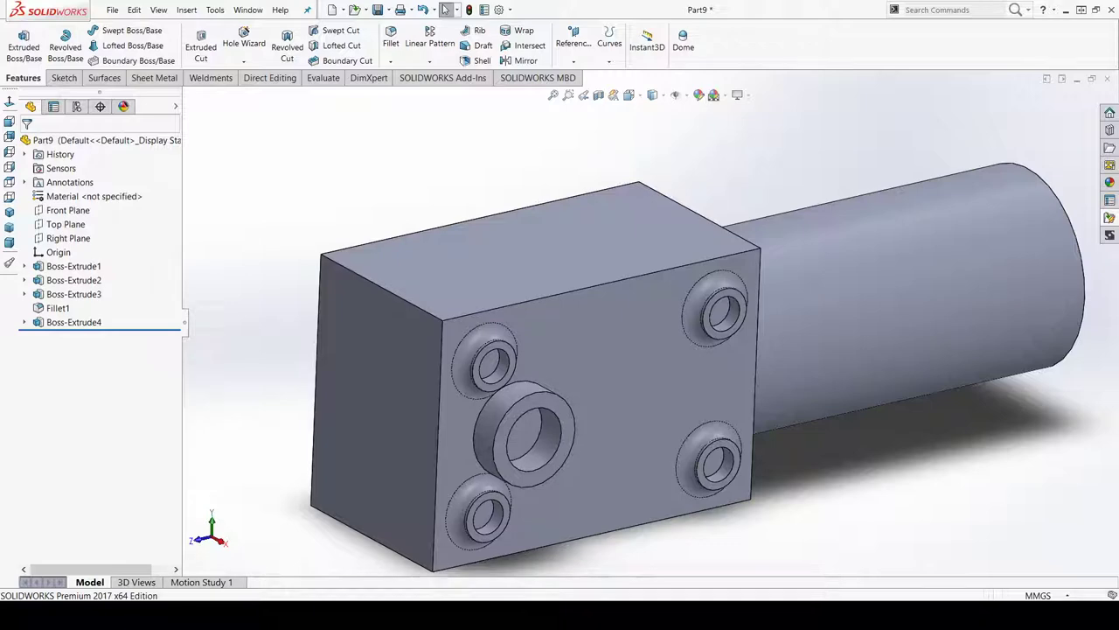
Step: Start a fillet on the ring boss's base edge, then cancel it
{"action": "mouse_move", "coordinate": [420, 187]}
{"action": "middle_mouse_down"}
{"action": "mouse_move", "coordinate": [535, 333]}
{"action": "mouse_move", "coordinate": [434, 223]}
{"action": "middle_mouse_up"}
{"action": "mouse_move", "coordinate": [494, 345]}
{"action": "middle_mouse_down"}
{"action": "mouse_move", "coordinate": [385, 322]}
{"action": "mouse_move", "coordinate": [402, 306]}
{"action": "middle_mouse_up"}
{"action": "left_click", "coordinate": [391, 35]}
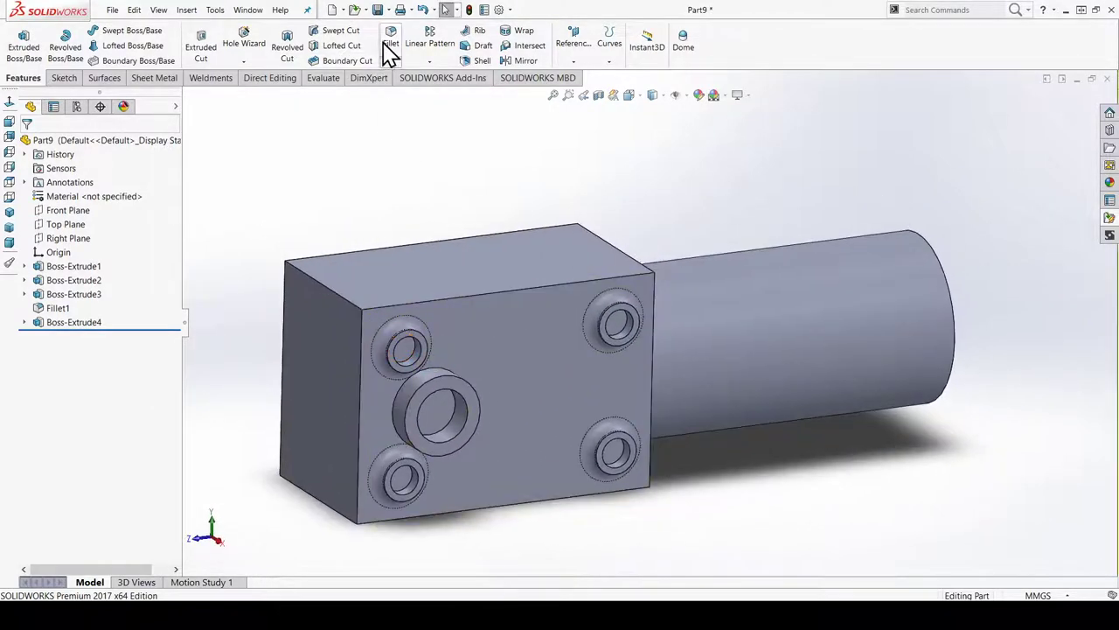
{"action": "left_click", "coordinate": [396, 396]}
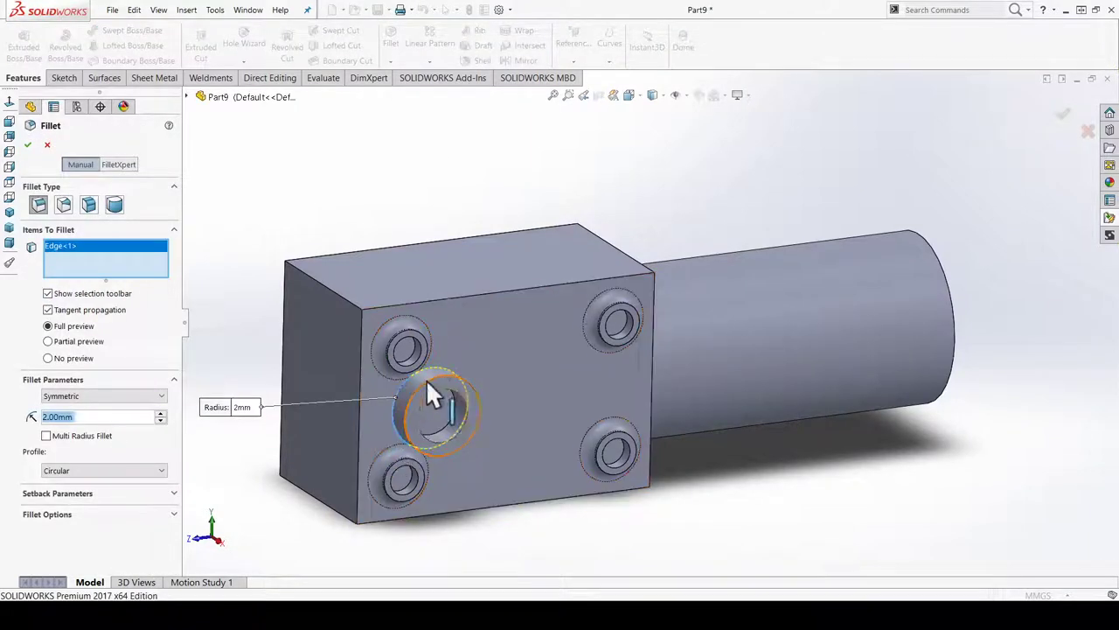
{"action": "scroll", "coordinate": [84, 417], "scroll_direction": "down", "scroll_amount": 1}
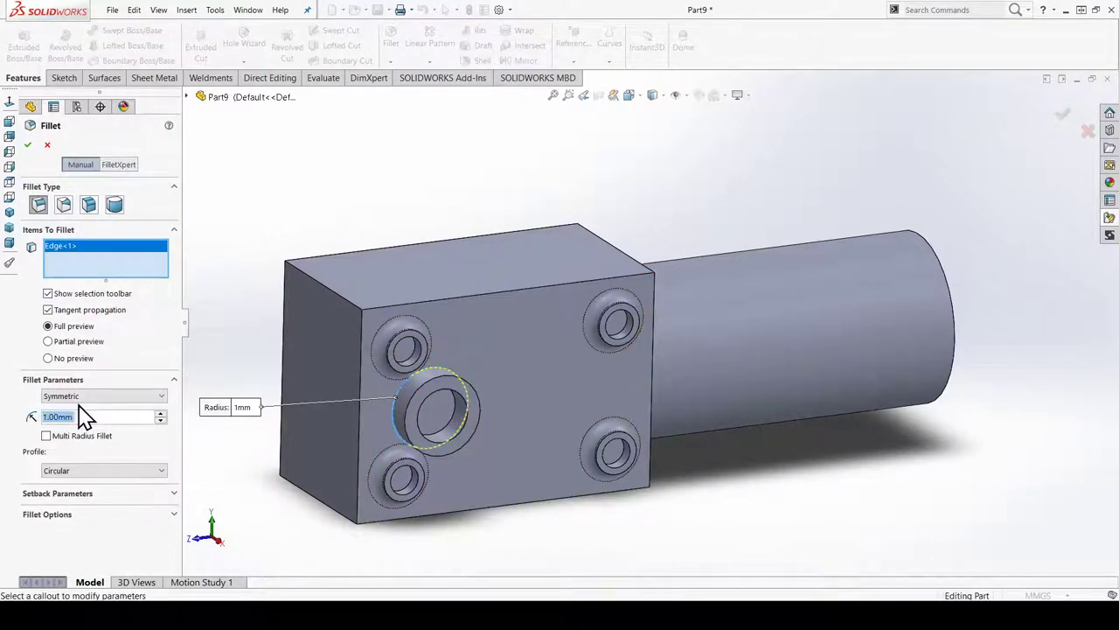
{"action": "scroll", "coordinate": [439, 375], "scroll_direction": "down", "scroll_amount": 3}
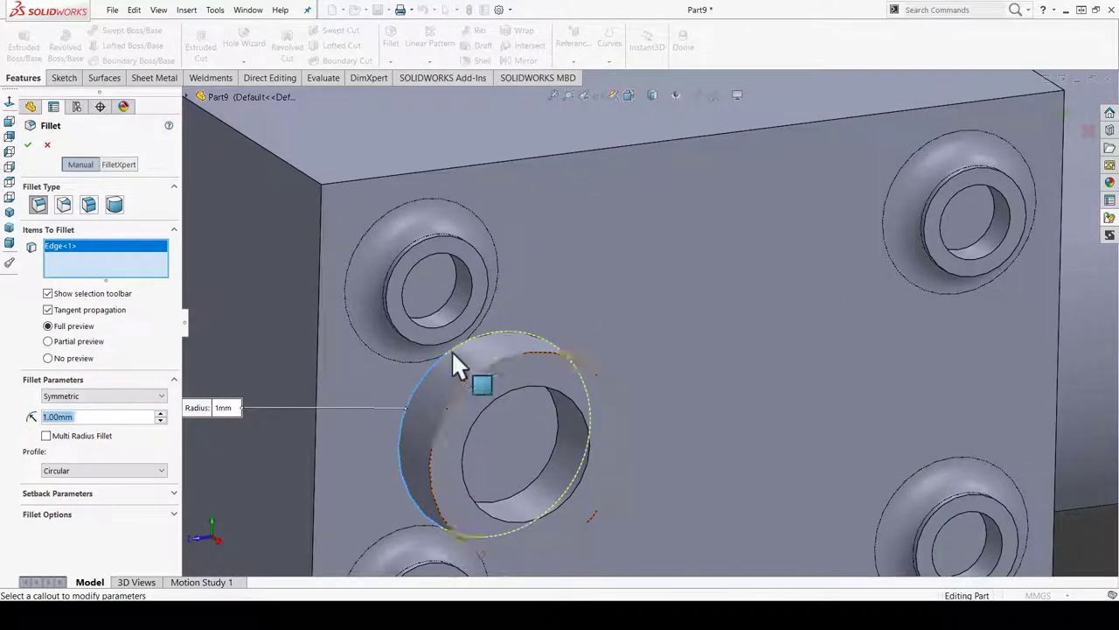
{"action": "scroll", "coordinate": [429, 352], "scroll_direction": "up", "scroll_amount": 1}
{"action": "left_click", "coordinate": [1084, 130]}
Step: Delete Fillet1 from the FeatureManager tree
{"action": "left_click", "coordinate": [853, 219]}
{"action": "scroll", "coordinate": [568, 332], "scroll_direction": "up", "scroll_amount": 3}
{"action": "scroll", "coordinate": [350, 315], "scroll_direction": "up", "scroll_amount": 2}
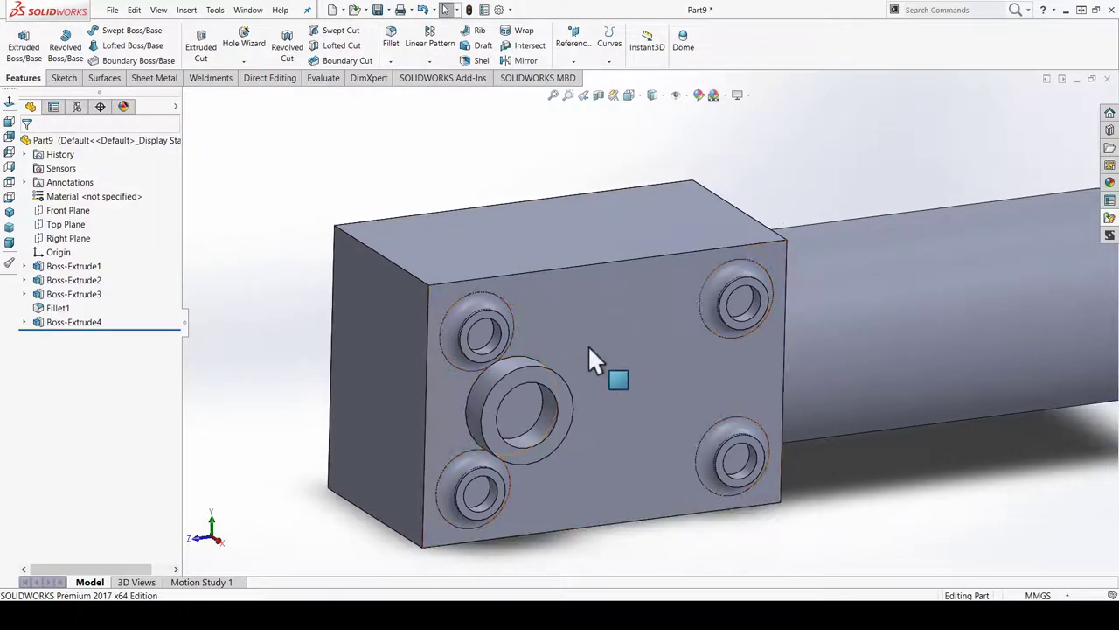
{"action": "left_click", "coordinate": [58, 308]}
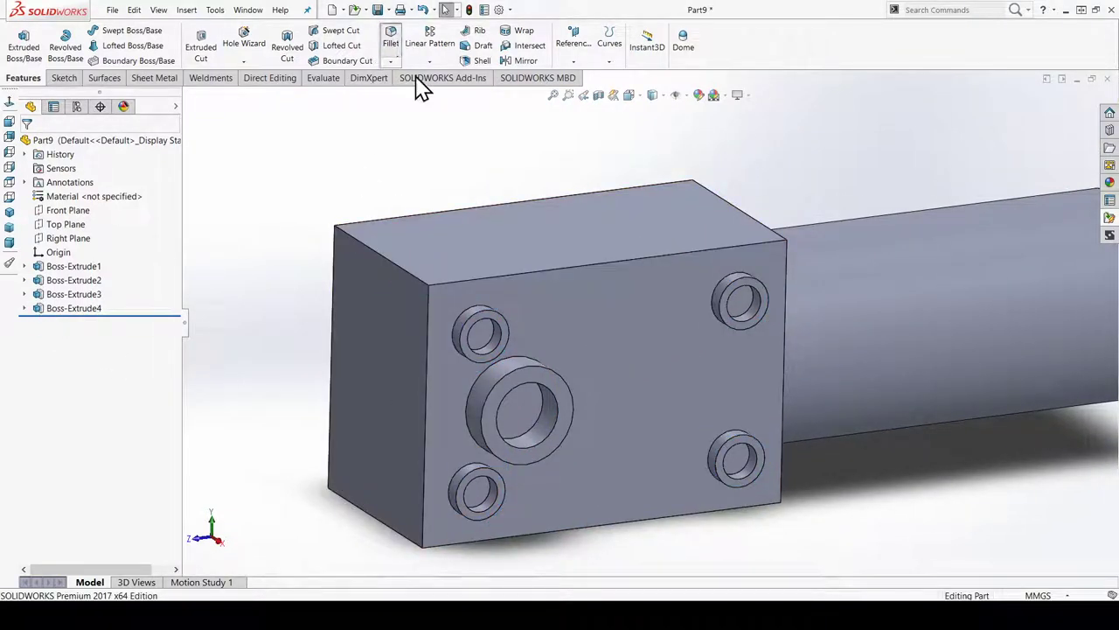
Step: Create Fillet2 with 2 mm radius on the ring boss and four counterbored boss base edges
{"action": "left_click", "coordinate": [479, 305]}
{"action": "left_click", "coordinate": [474, 387]}
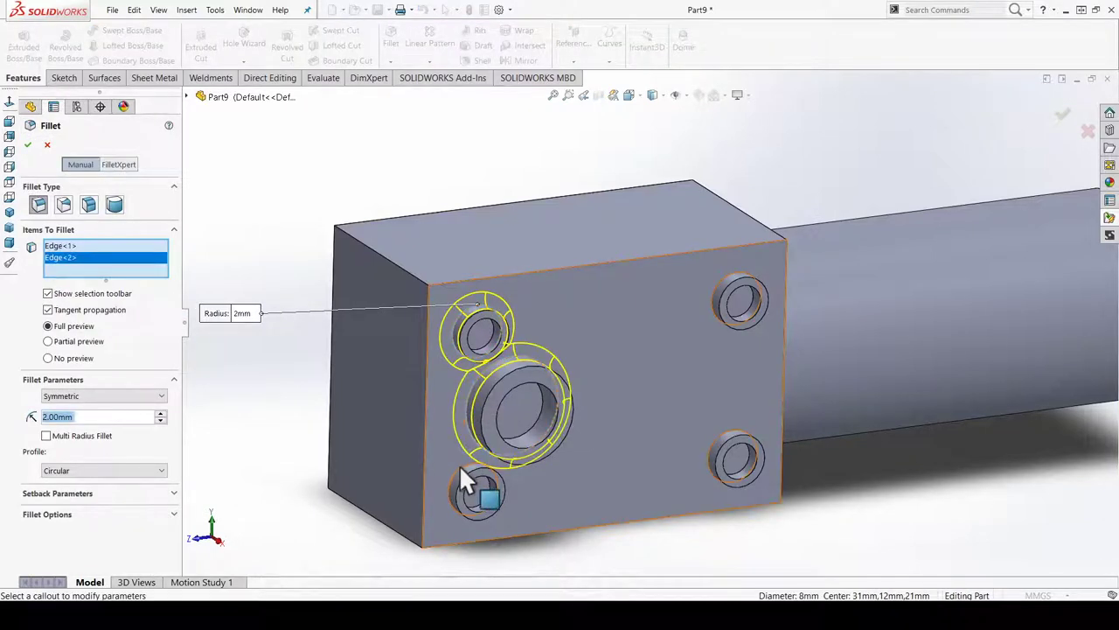
{"action": "left_click", "coordinate": [461, 472]}
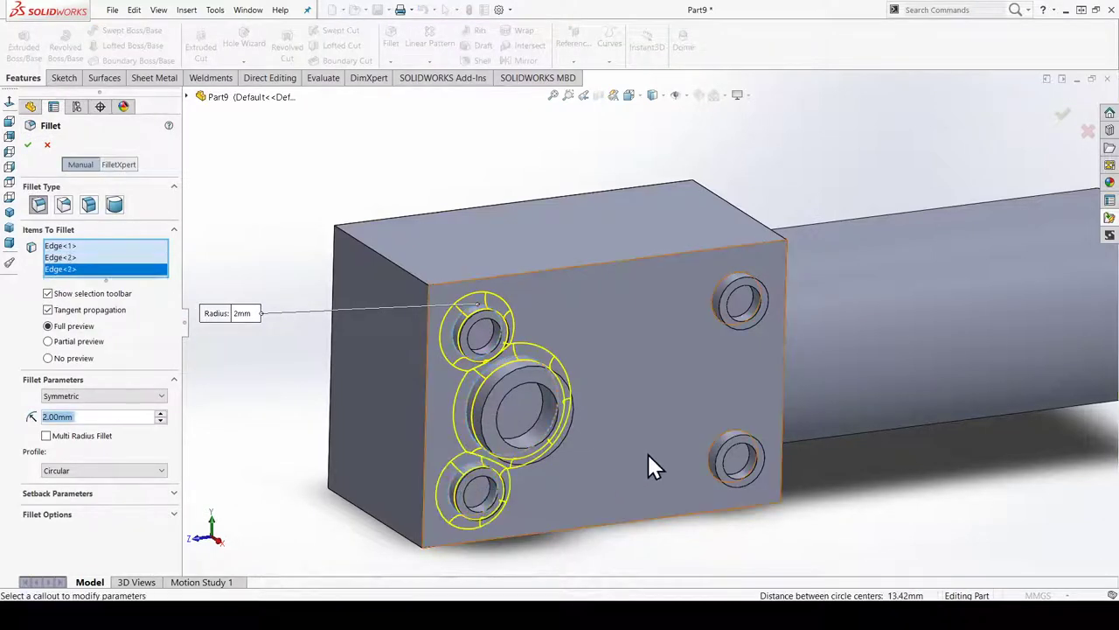
{"action": "left_click", "coordinate": [729, 460]}
{"action": "left_click", "coordinate": [715, 297]}
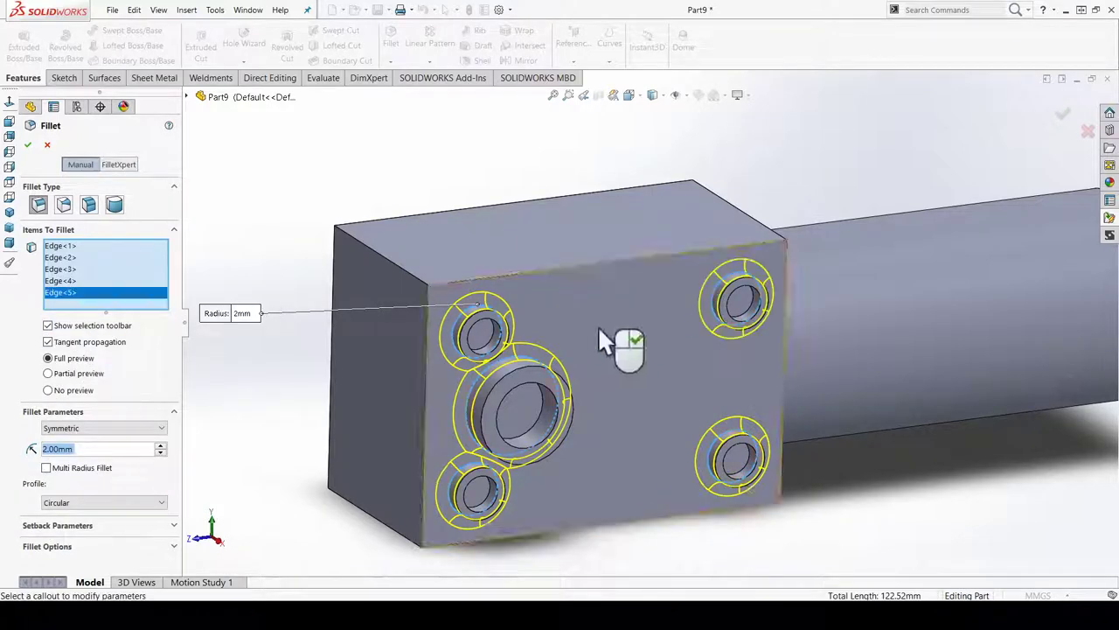
{"action": "left_click", "coordinate": [1062, 114]}
{"action": "mouse_move", "coordinate": [521, 344]}
{"action": "middle_mouse_down"}
{"action": "mouse_move", "coordinate": [520, 259]}
{"action": "mouse_move", "coordinate": [542, 227]}
{"action": "middle_mouse_up"}
{"action": "scroll", "coordinate": [523, 267], "scroll_direction": "down", "scroll_amount": 5}
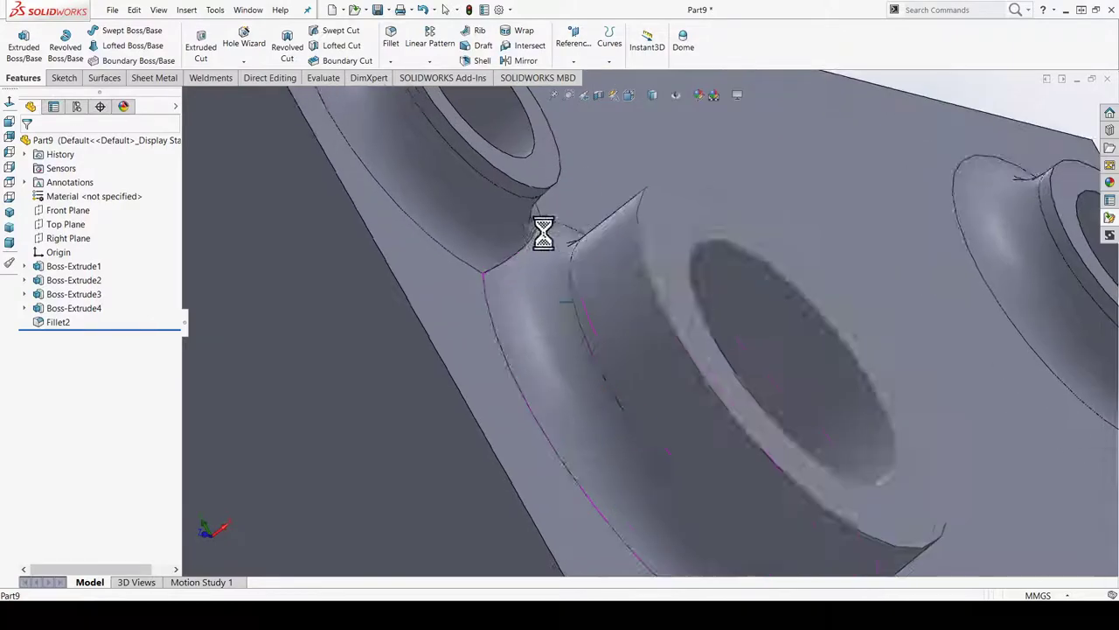
Step: Orbit, zoom and pan around the part to inspect the filleted bosses, ring and shaft
{"action": "middle_click_drag", "start_coordinate": [508, 278], "coordinate": [488, 330]}
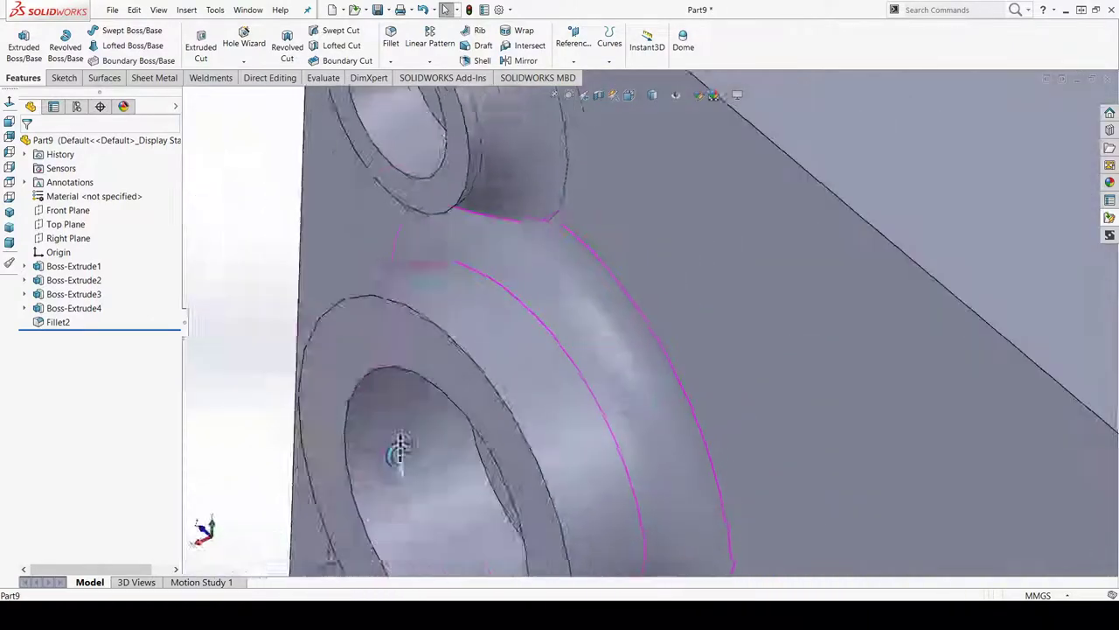
{"action": "scroll", "coordinate": [490, 350], "scroll_direction": "up", "scroll_amount": 5}
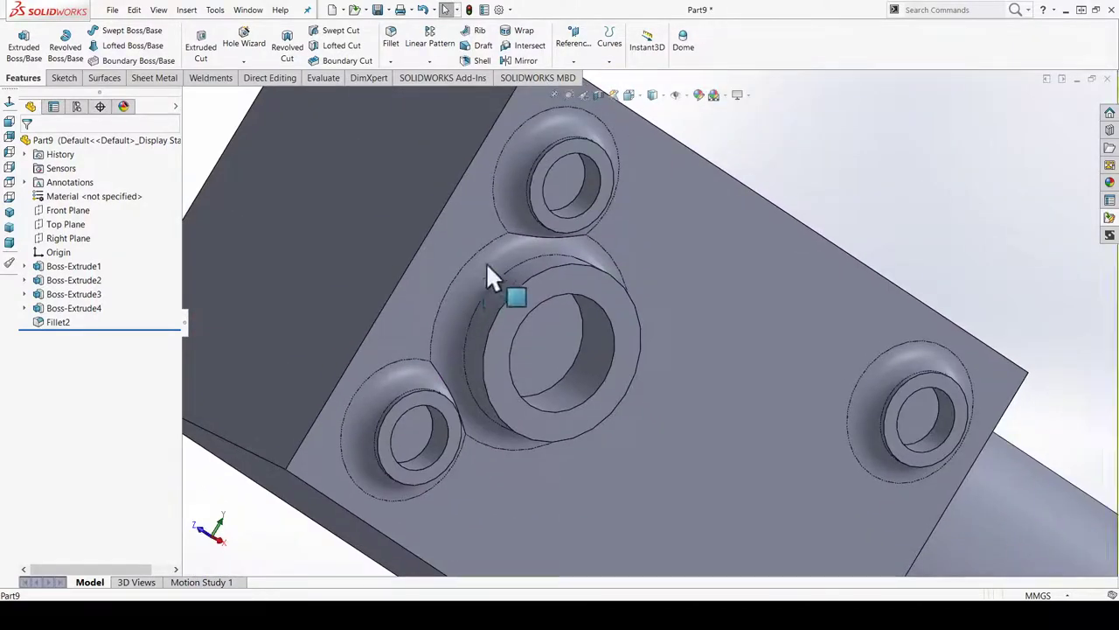
{"action": "middle_click_drag", "start_coordinate": [489, 317], "coordinate": [481, 372]}
{"action": "scroll", "coordinate": [490, 358], "scroll_direction": "up", "scroll_amount": 5}
{"action": "mouse_move", "coordinate": [520, 332]}
{"action": "middle_mouse_down"}
{"action": "mouse_move", "coordinate": [565, 200]}
{"action": "mouse_move", "coordinate": [516, 221]}
{"action": "middle_mouse_up"}
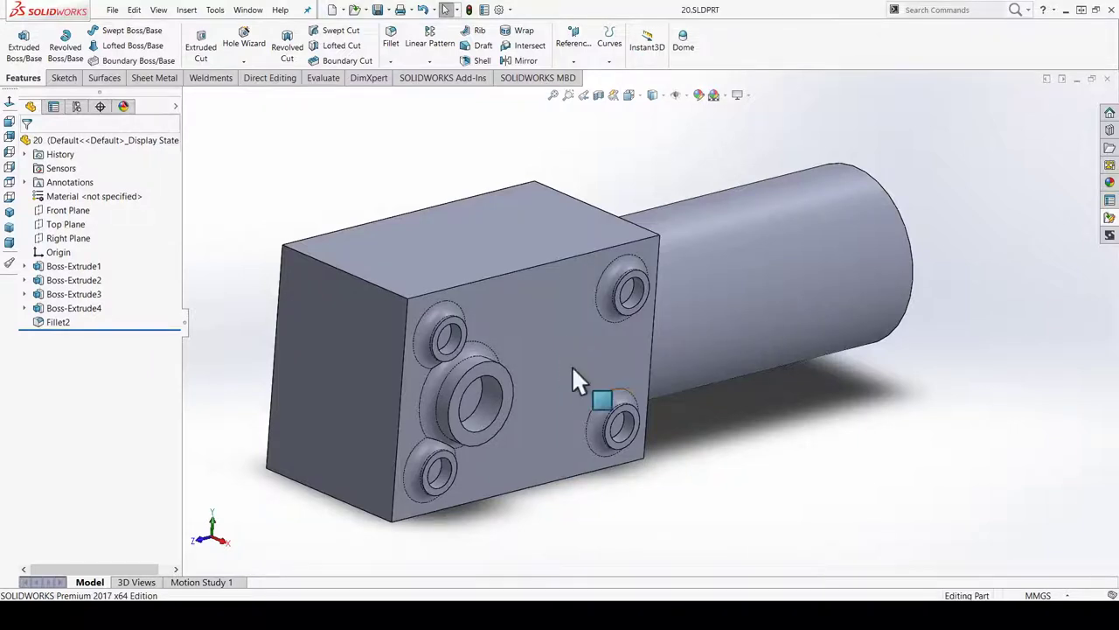
{"action": "scroll", "coordinate": [572, 367], "scroll_direction": "up", "scroll_amount": 3}
{"action": "mouse_move", "coordinate": [648, 365]}
{"action": "middle_mouse_down"}
{"action": "mouse_move", "coordinate": [674, 323]}
{"action": "mouse_move", "coordinate": [704, 445]}
{"action": "mouse_move", "coordinate": [646, 305]}
{"action": "mouse_move", "coordinate": [703, 441]}
{"action": "middle_mouse_up"}
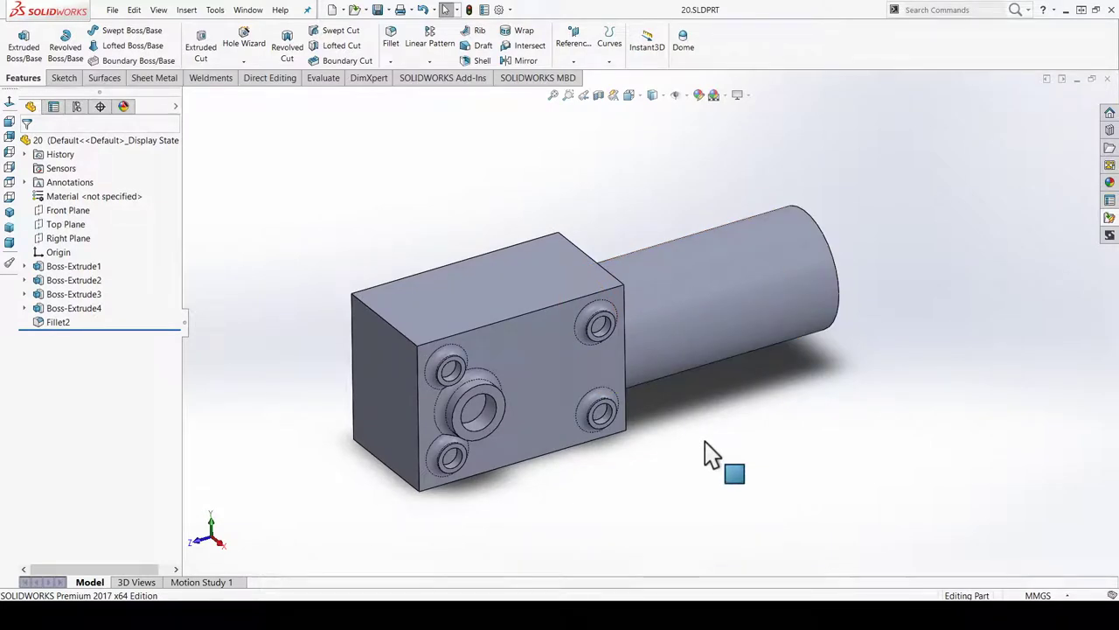
{"action": "mouse_move", "coordinate": [702, 251]}
{"action": "middle_mouse_down", "text": "ctrl"}
{"action": "mouse_move", "coordinate": [749, 312]}
{"action": "mouse_move", "coordinate": [732, 264]}
{"action": "middle_mouse_up", "text": "ctrl"}
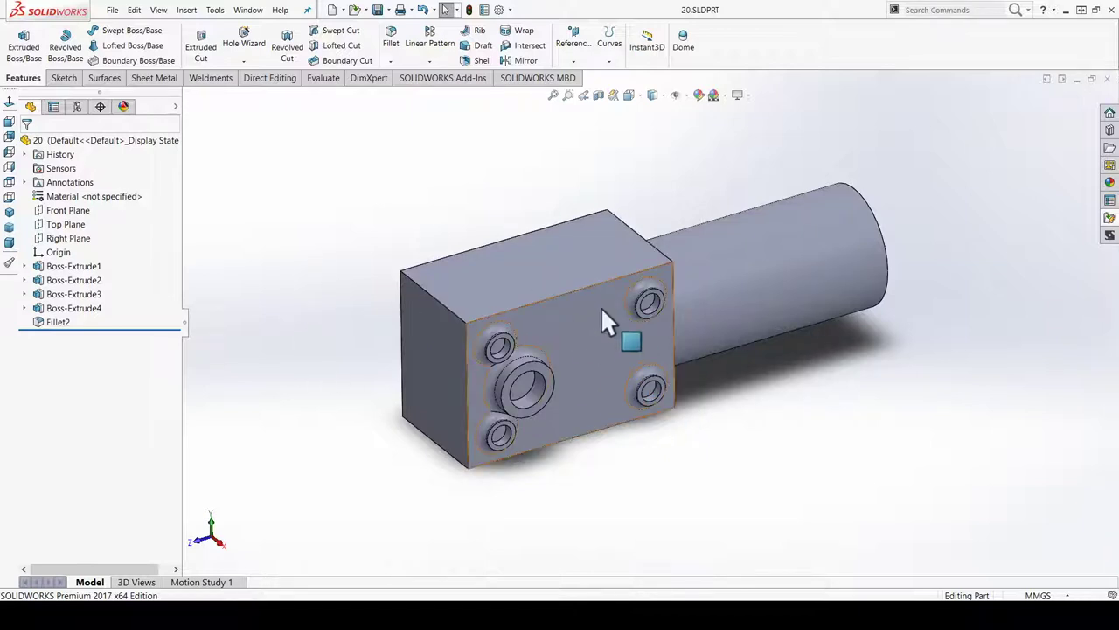
{"action": "scroll", "coordinate": [695, 200], "scroll_direction": "down", "scroll_amount": 2}
{"action": "middle_click_drag", "start_coordinate": [695, 196], "coordinate": [630, 267], "text": "ctrl"}
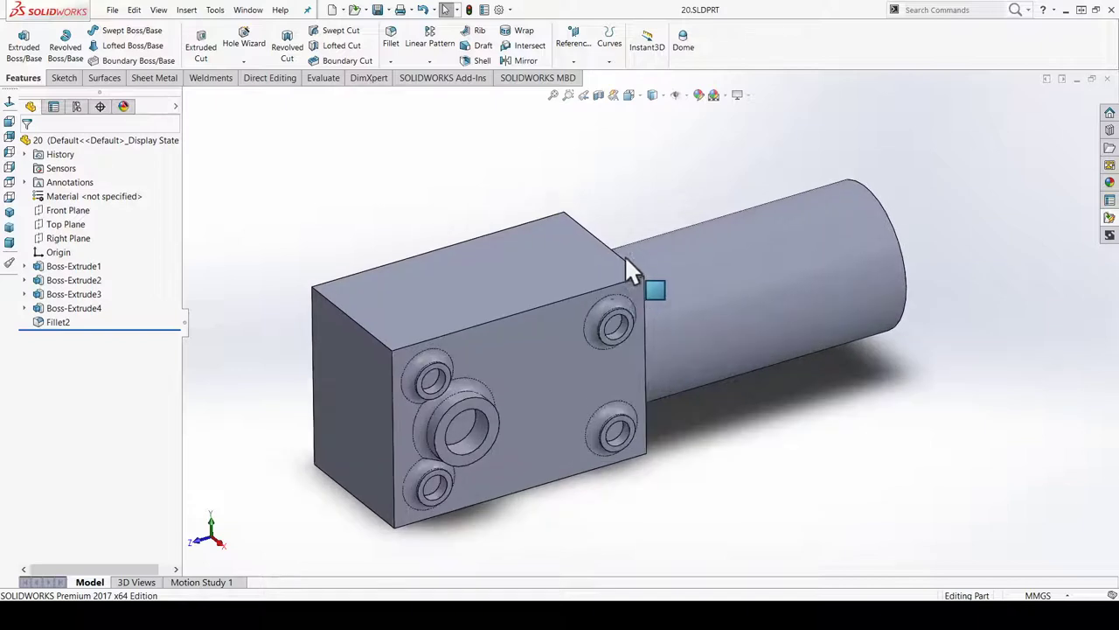